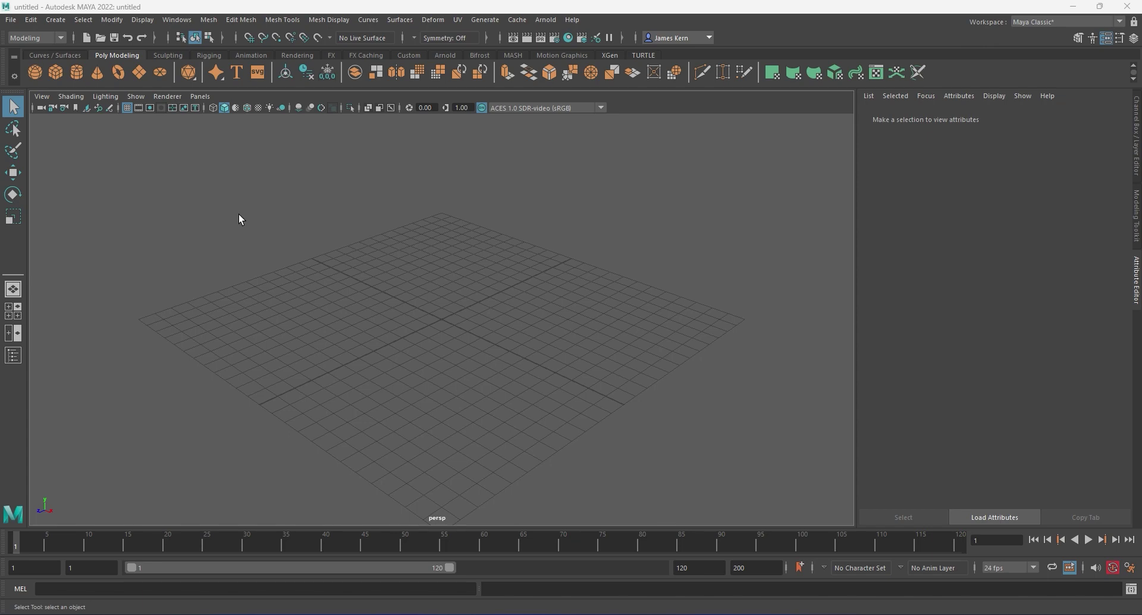
Step: Create a polygon cube and place a duplicate of it on the Z axis at about -2.1
{"action": "left_click", "coordinate": [55, 74]}
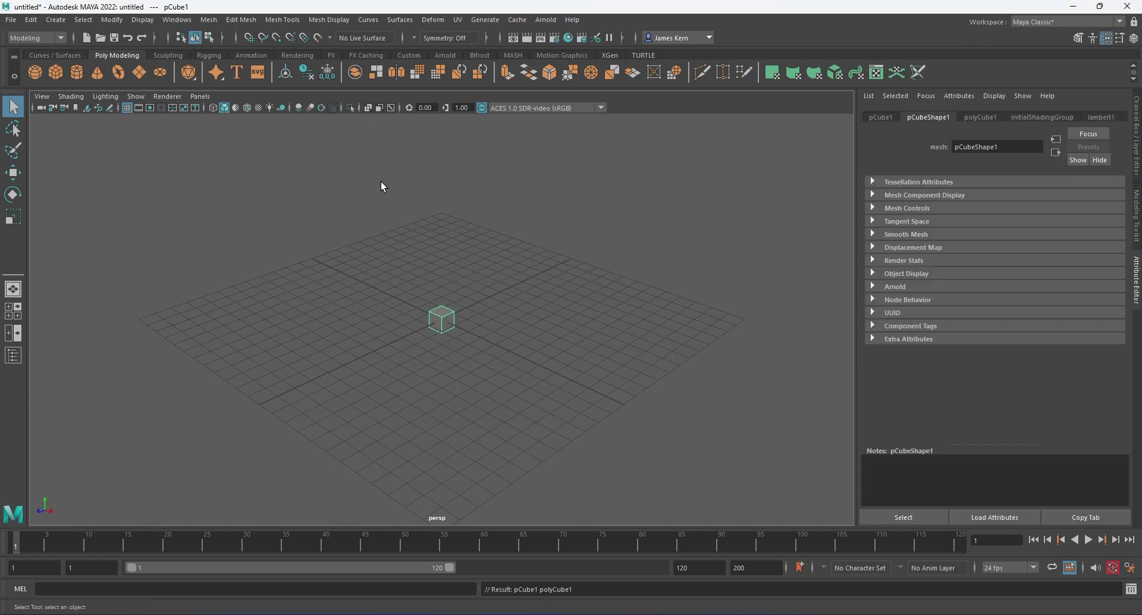
{"action": "left_click_drag", "start_coordinate": [470, 299], "coordinate": [338, 335], "text": "alt"}
{"action": "key", "text": "w"}
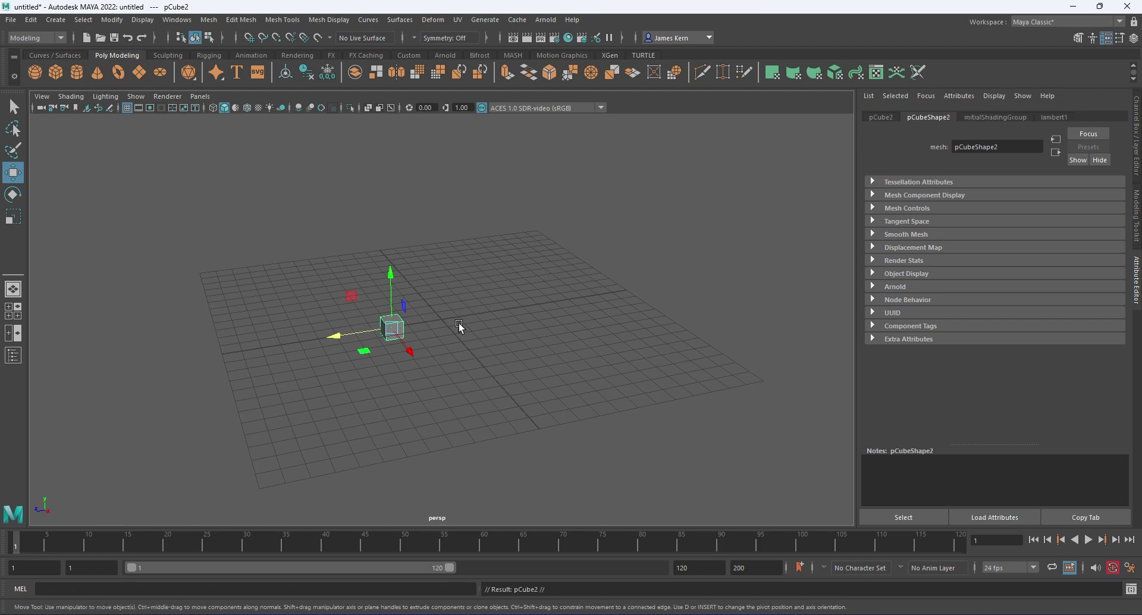
{"action": "key", "text": "ctrl+d"}
{"action": "left_click_drag", "start_coordinate": [366, 328], "coordinate": [477, 317]}
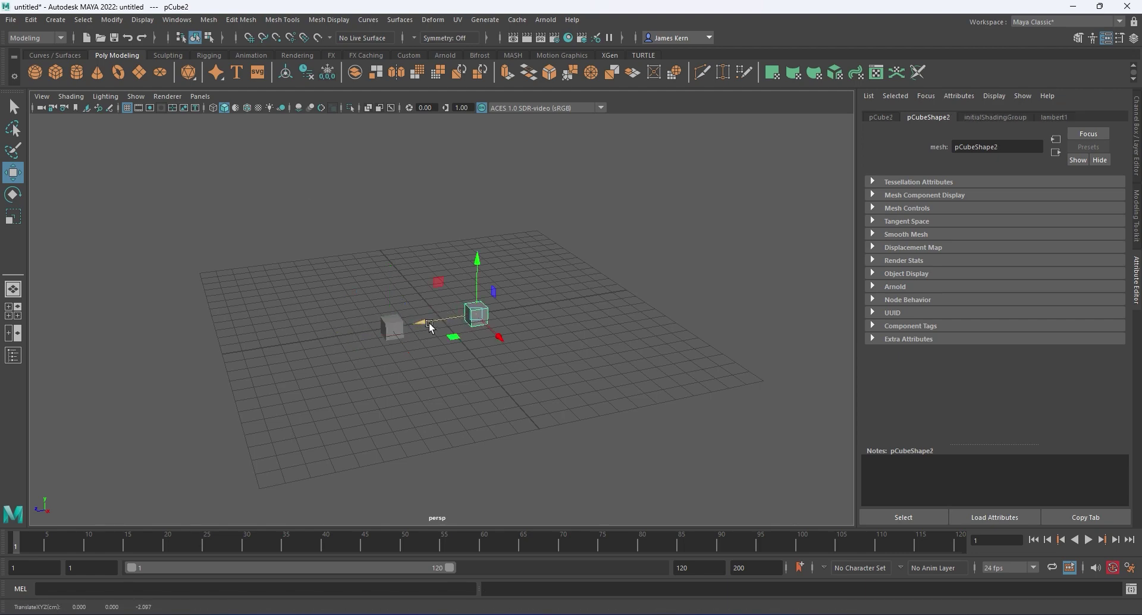
Step: Assign a new Lambert material to the duplicated cube and set its color to blue
{"action": "right_click", "coordinate": [480, 317]}
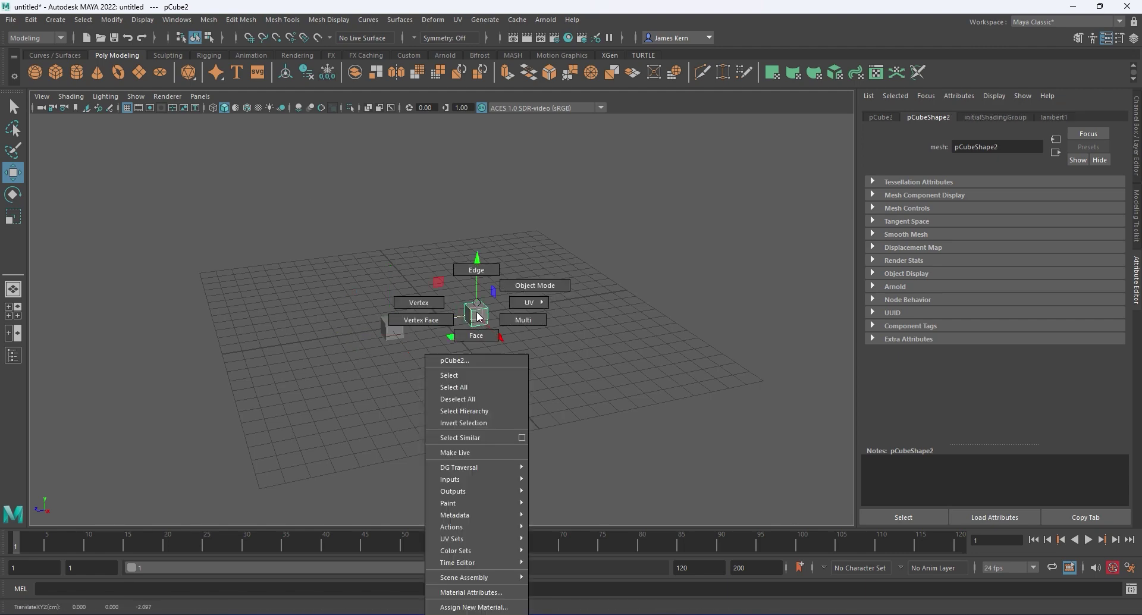
{"action": "left_click", "coordinate": [473, 607]}
{"action": "left_click", "coordinate": [687, 198]}
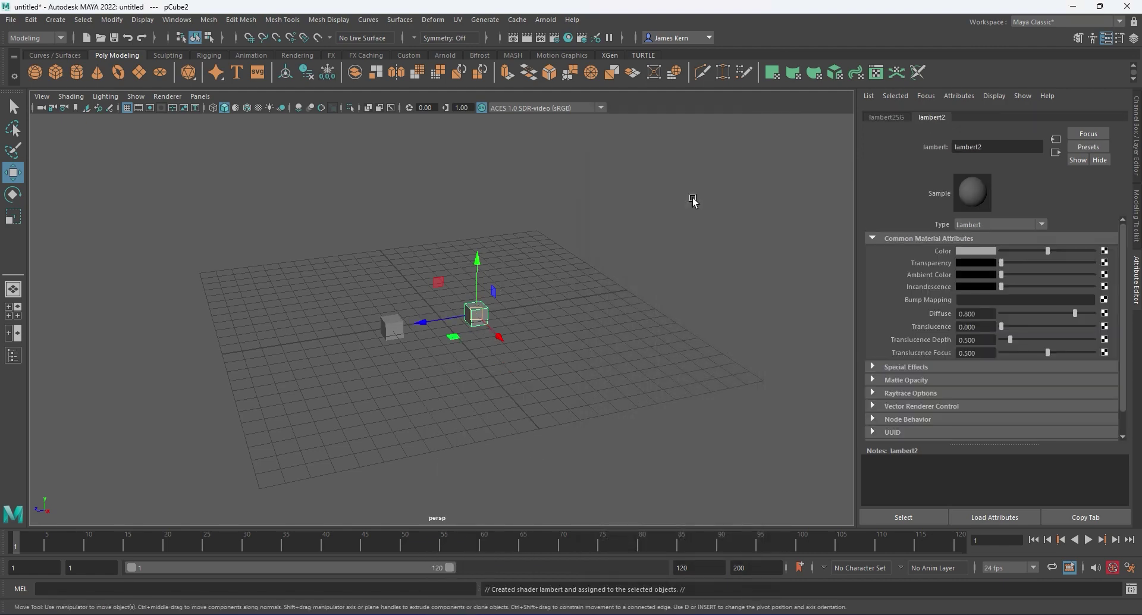
{"action": "left_click", "coordinate": [979, 250]}
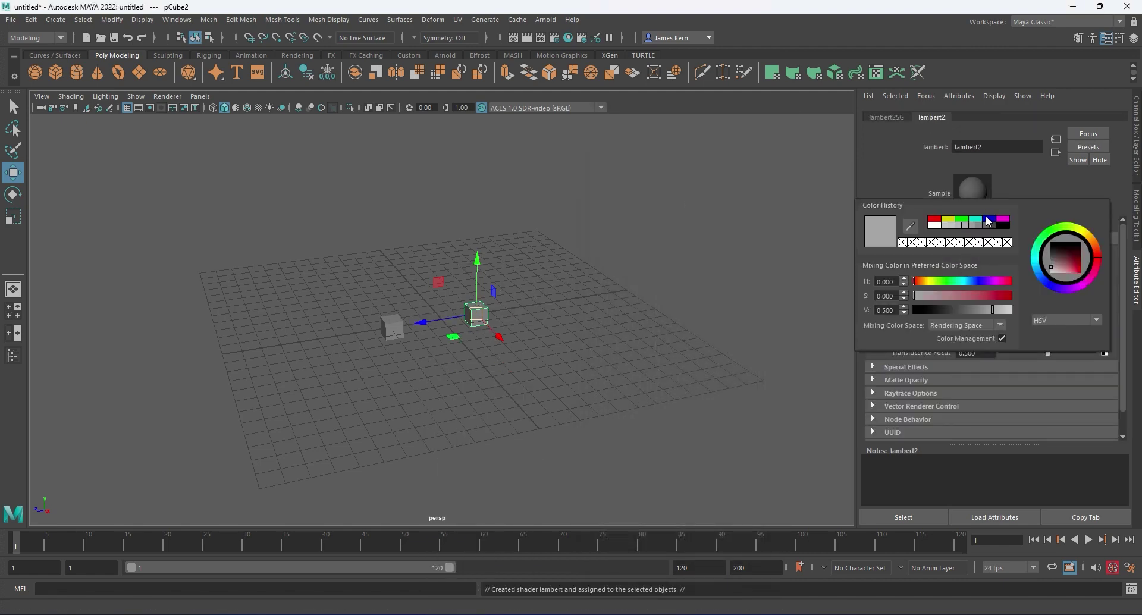
{"action": "left_click", "coordinate": [988, 220]}
Step: Assign a new Lambert material to the original cube and set its color to red
{"action": "left_click", "coordinate": [384, 326]}
{"action": "right_click_drag", "start_coordinate": [387, 328], "coordinate": [408, 607]}
{"action": "left_click", "coordinate": [690, 200]}
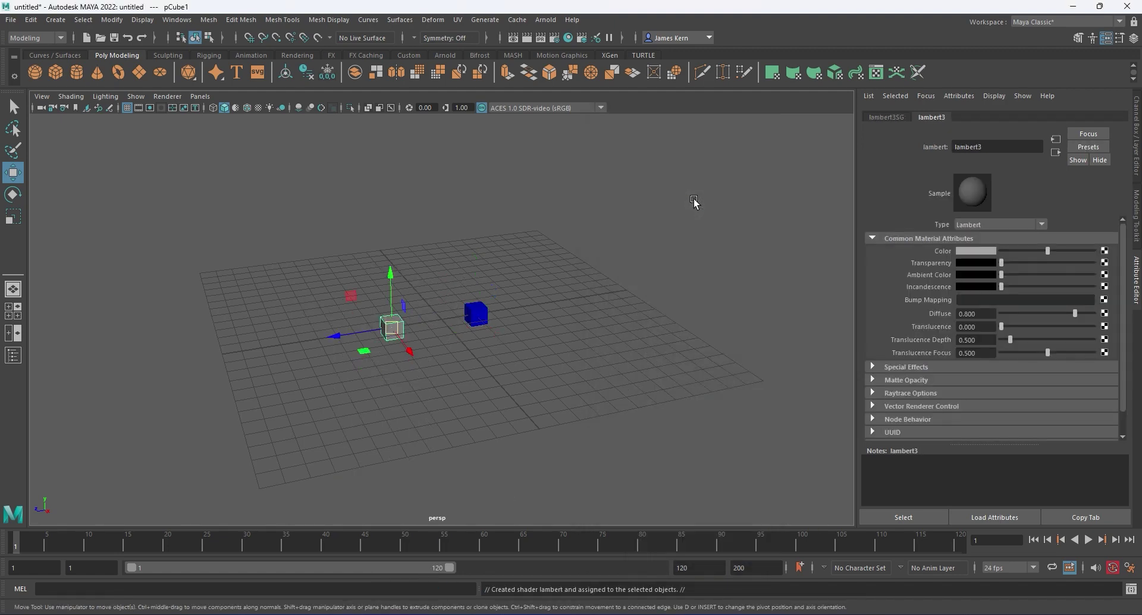
{"action": "left_click", "coordinate": [963, 251]}
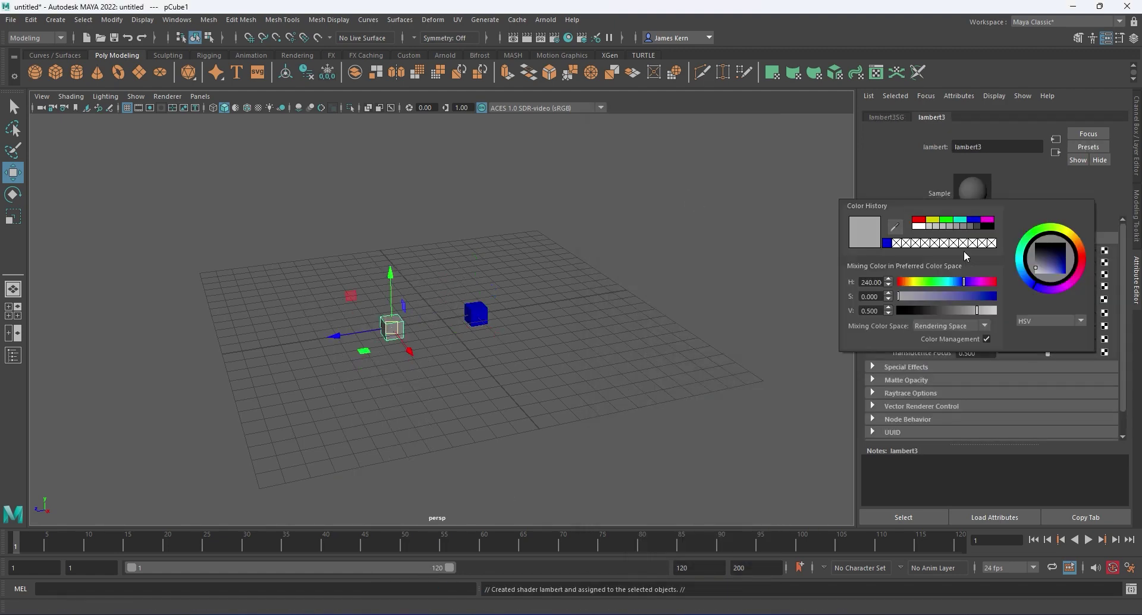
{"action": "left_click", "coordinate": [919, 220]}
Step: Delete the face of the red cube that faces the blue cube
{"action": "scroll", "coordinate": [500, 384], "scroll_direction": "up", "scroll_amount": 10}
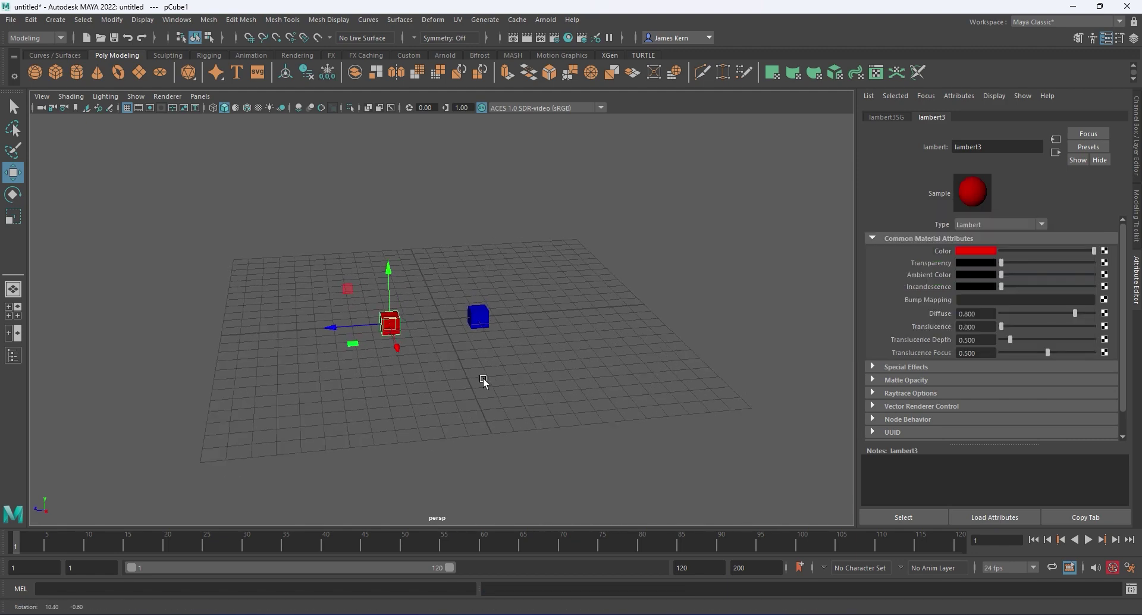
{"action": "left_click_drag", "start_coordinate": [589, 321], "coordinate": [458, 357], "text": "alt"}
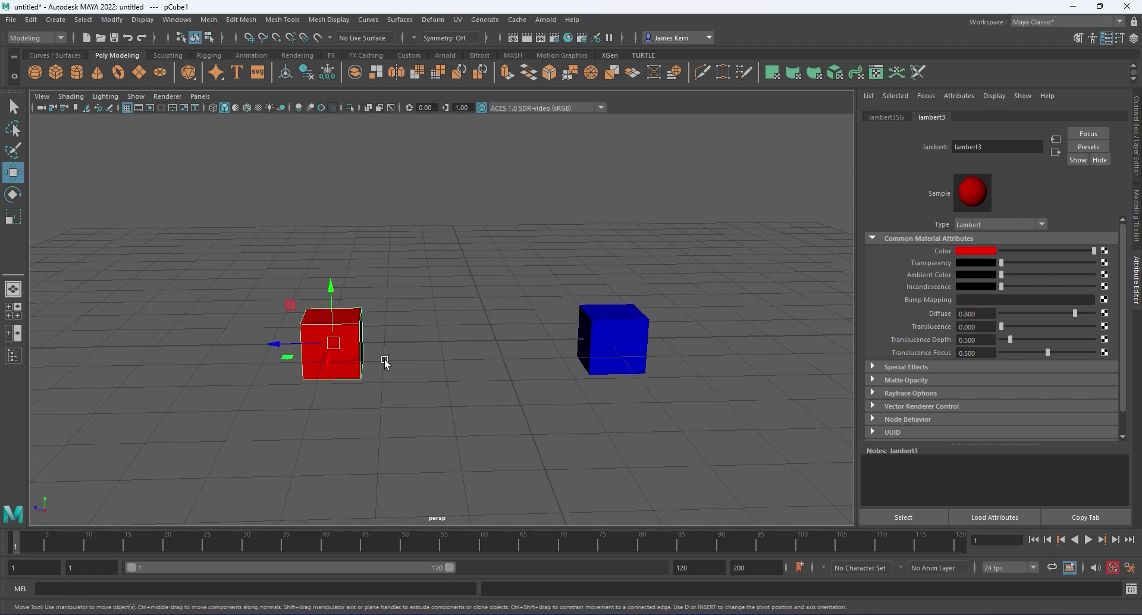
{"action": "left_click_drag", "start_coordinate": [427, 373], "coordinate": [374, 352], "text": "alt"}
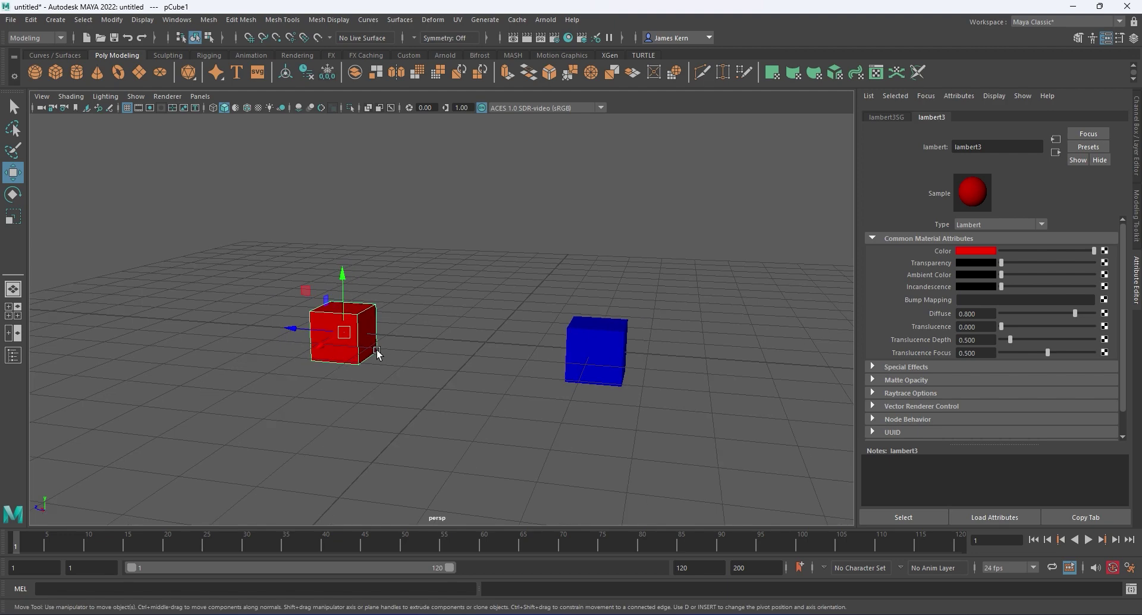
{"action": "right_click", "coordinate": [358, 321]}
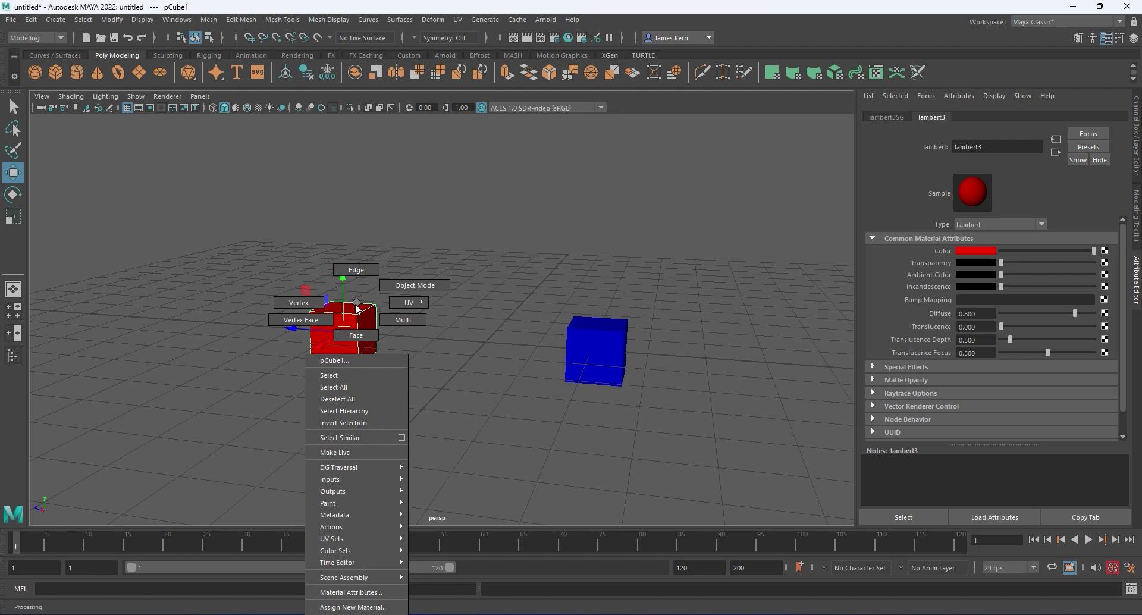
{"action": "left_click", "coordinate": [359, 336]}
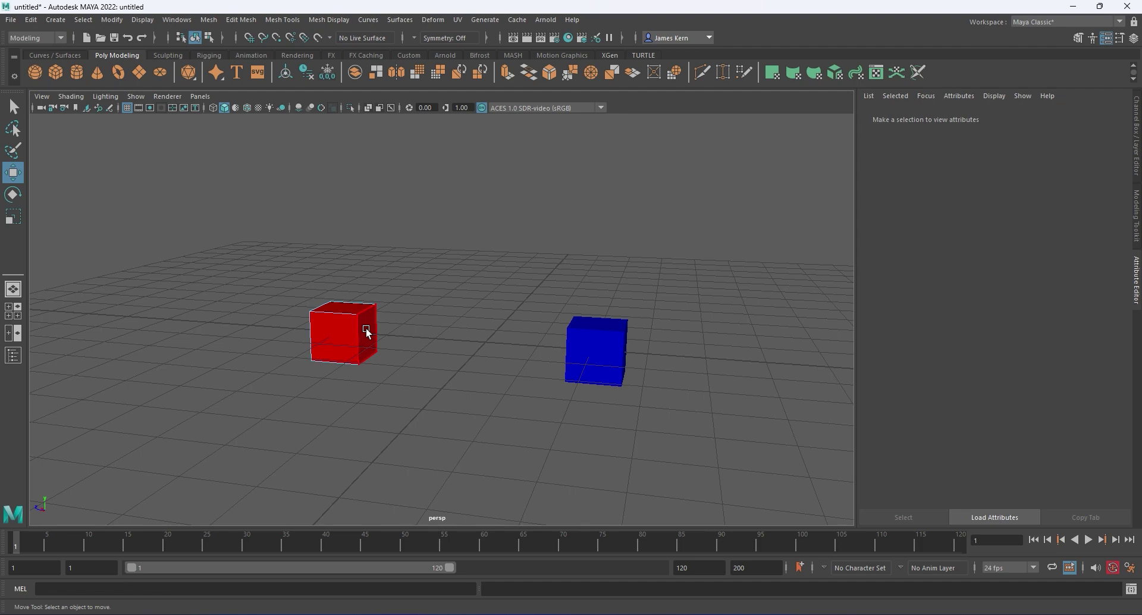
{"action": "left_click", "coordinate": [367, 334]}
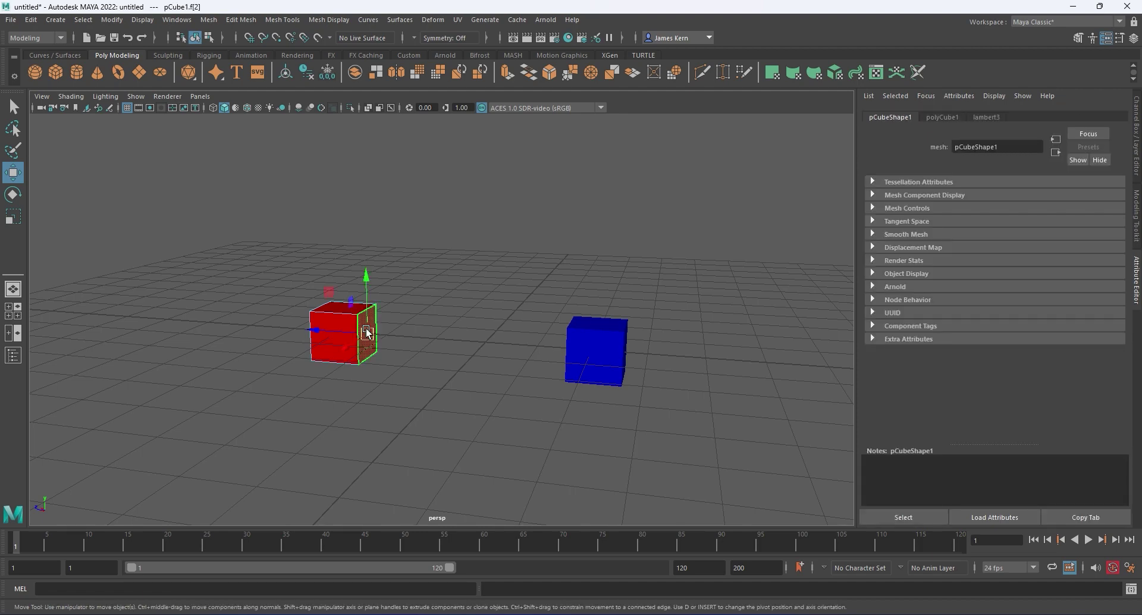
{"action": "key", "text": "Delete"}
Step: Delete the face of the blue cube that faces the red cube
{"action": "left_click_drag", "start_coordinate": [395, 338], "coordinate": [512, 340], "text": "alt"}
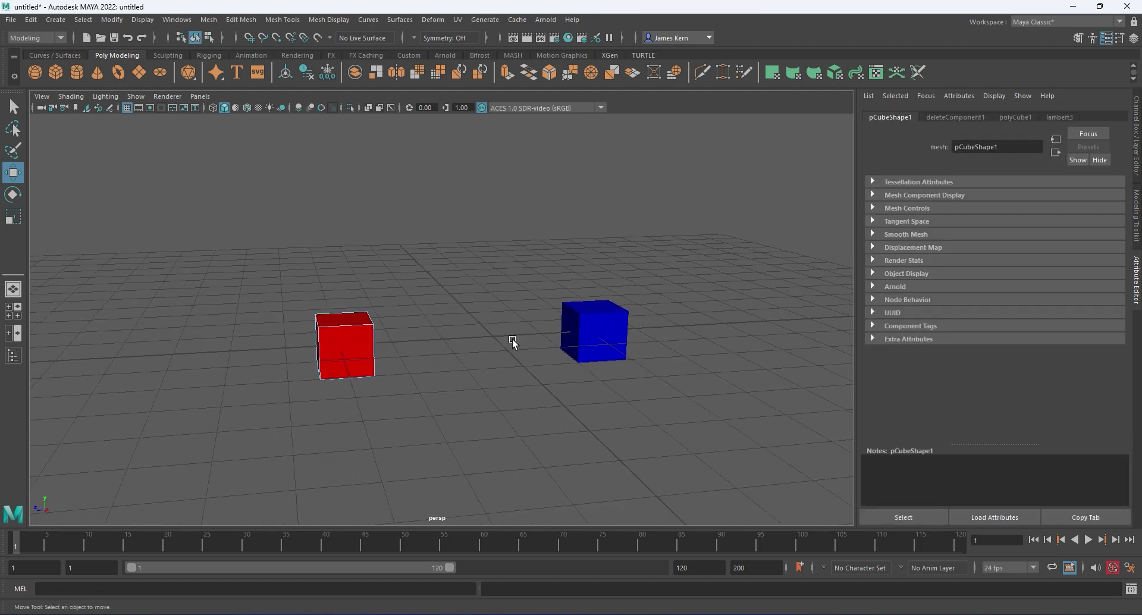
{"action": "left_click", "coordinate": [576, 320]}
{"action": "right_click", "coordinate": [578, 320]}
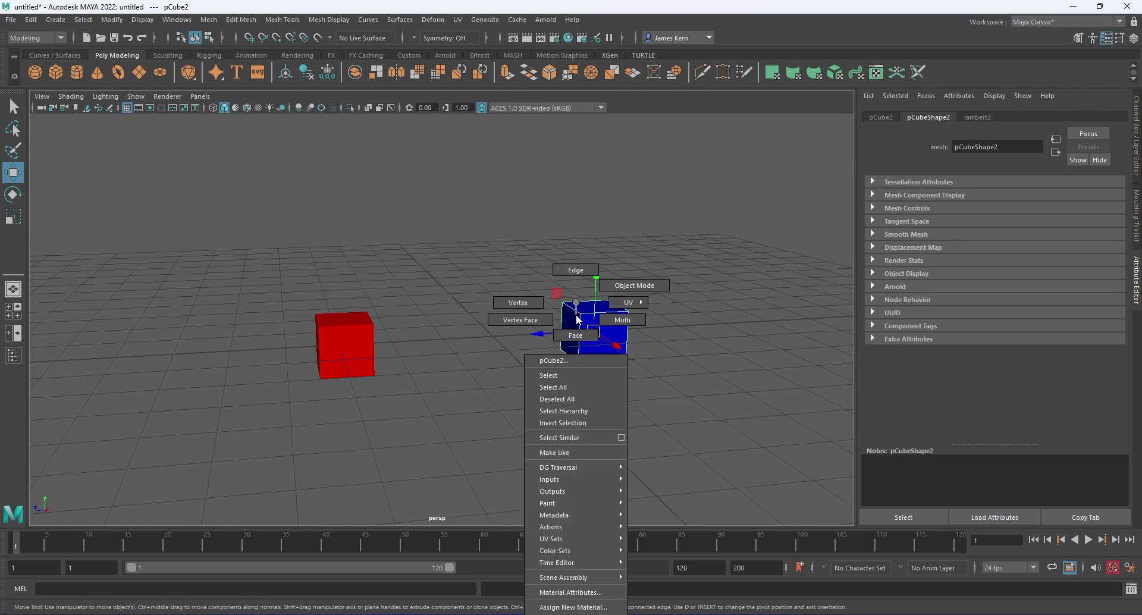
{"action": "left_click", "coordinate": [575, 335]}
{"action": "left_click", "coordinate": [573, 324]}
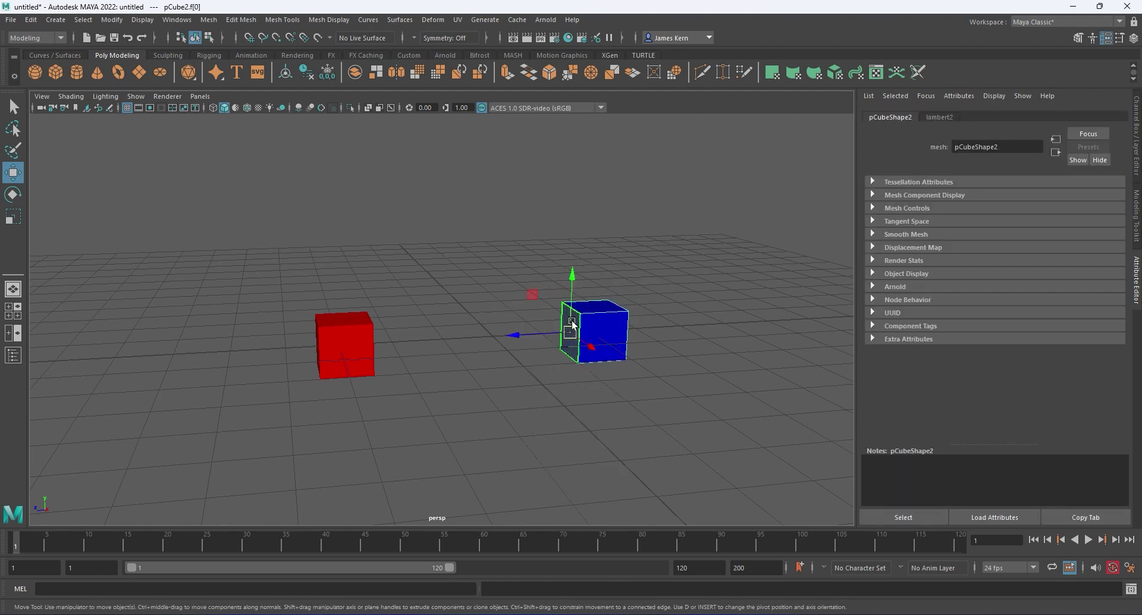
{"action": "key", "text": "Delete"}
Step: Return the red cube to object mode and move it along the Z axis close to the blue cube
{"action": "left_click_drag", "start_coordinate": [573, 323], "coordinate": [459, 352], "text": "alt"}
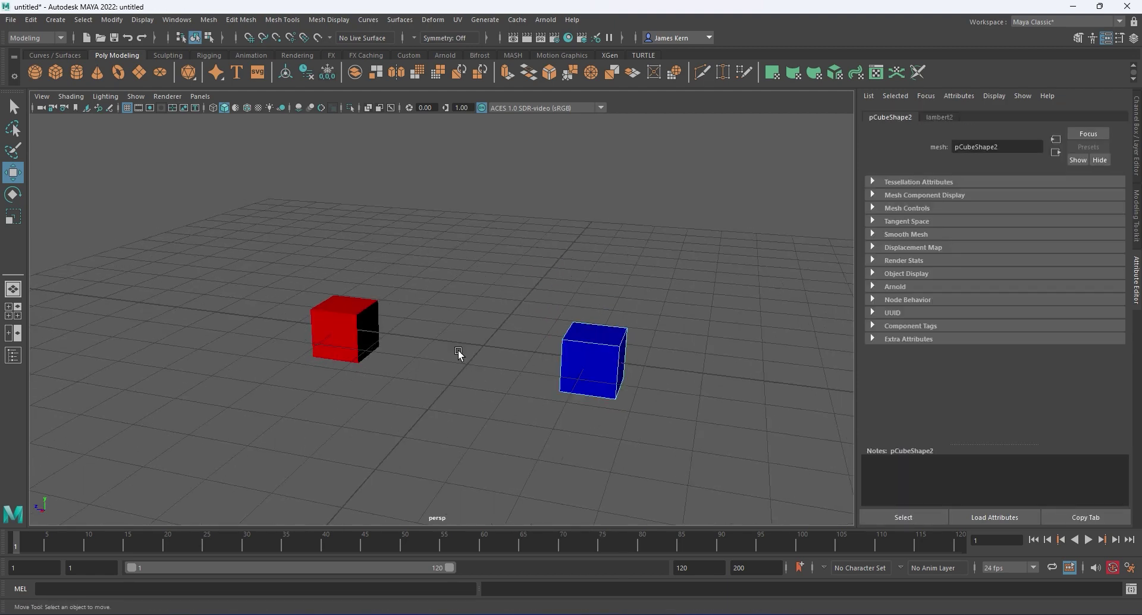
{"action": "left_click_drag", "start_coordinate": [366, 327], "coordinate": [542, 331], "text": "alt"}
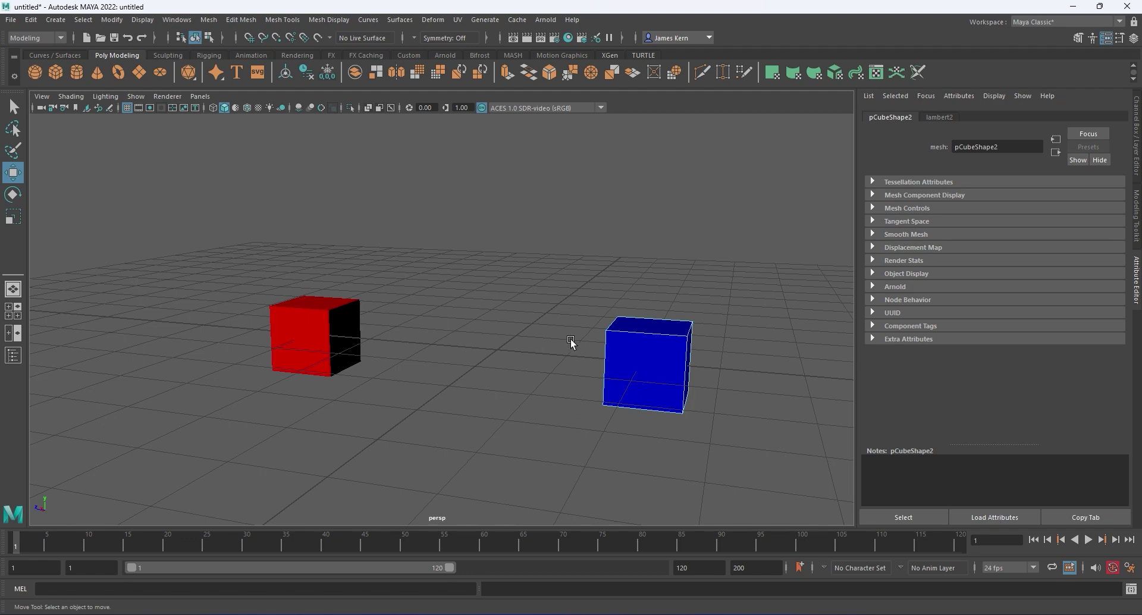
{"action": "mouse_move", "coordinate": [574, 375]}
{"action": "left_mouse_down", "text": "alt"}
{"action": "mouse_move", "coordinate": [597, 378]}
{"action": "mouse_move", "coordinate": [576, 375]}
{"action": "left_mouse_up", "text": "alt"}
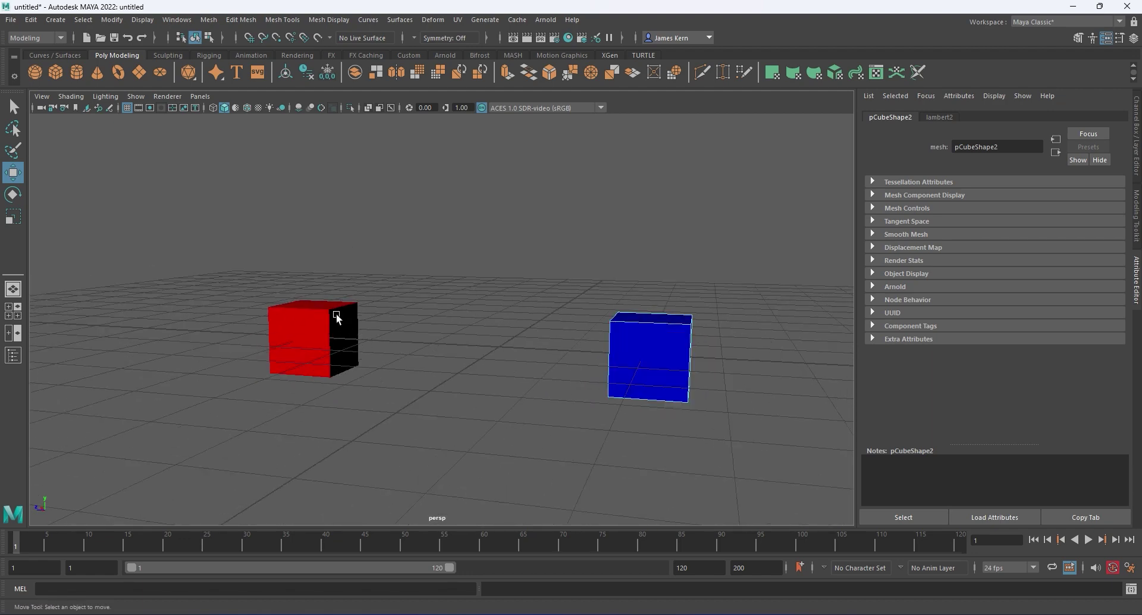
{"action": "right_click_drag", "start_coordinate": [337, 317], "coordinate": [390, 283]}
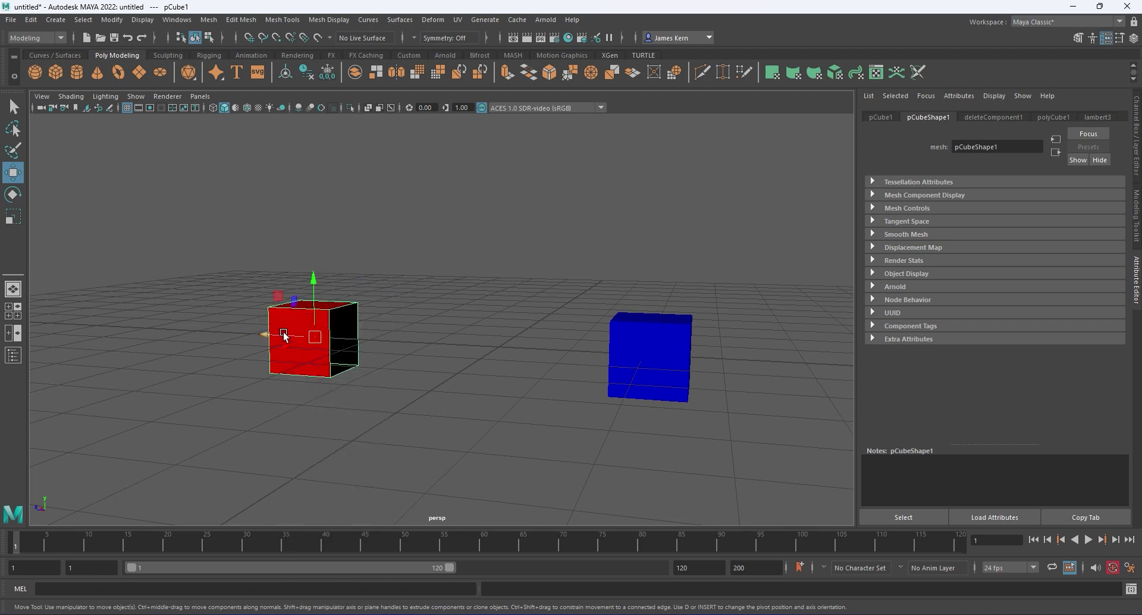
{"action": "left_click_drag", "start_coordinate": [268, 335], "coordinate": [492, 357]}
Step: Combine the blue and red cubes into a single mesh
{"action": "left_click", "coordinate": [510, 337]}
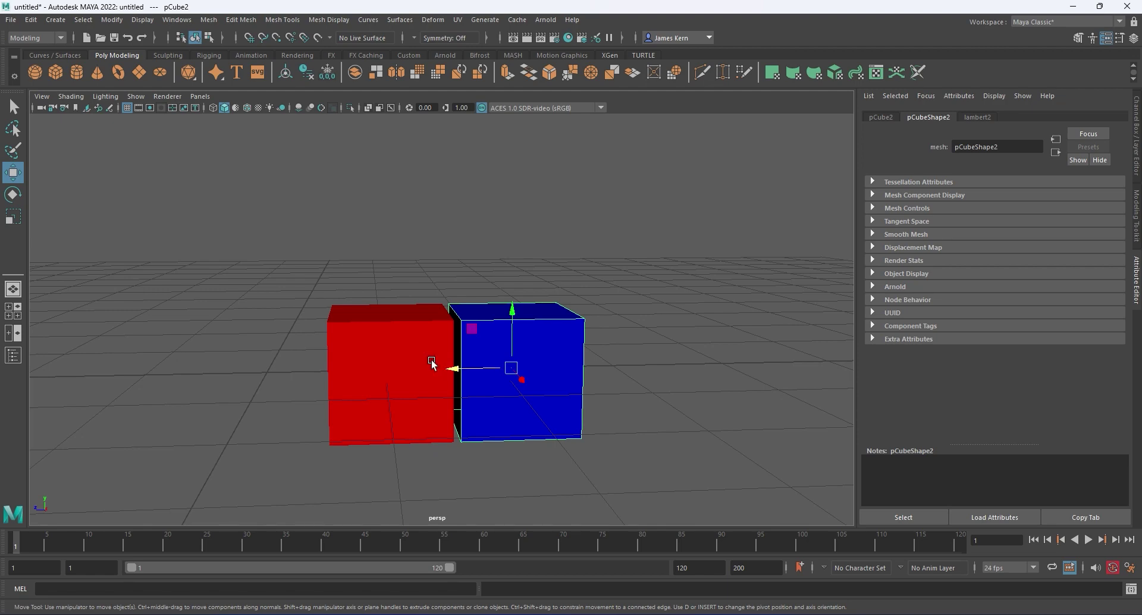
{"action": "left_click", "coordinate": [414, 341]}
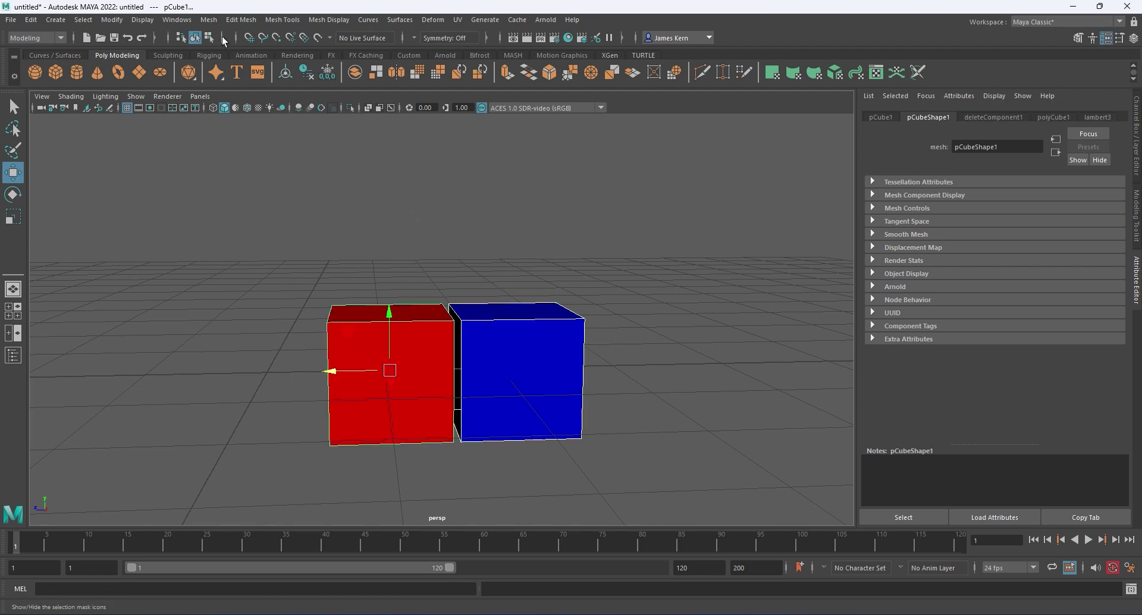
{"action": "left_click", "coordinate": [210, 23]}
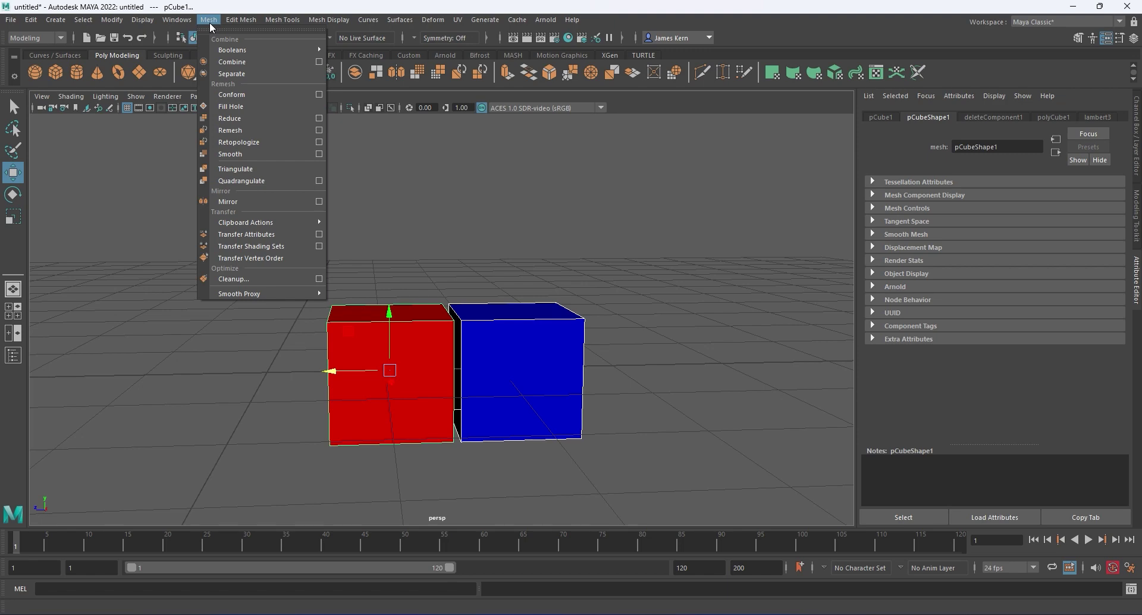
{"action": "left_click", "coordinate": [232, 62]}
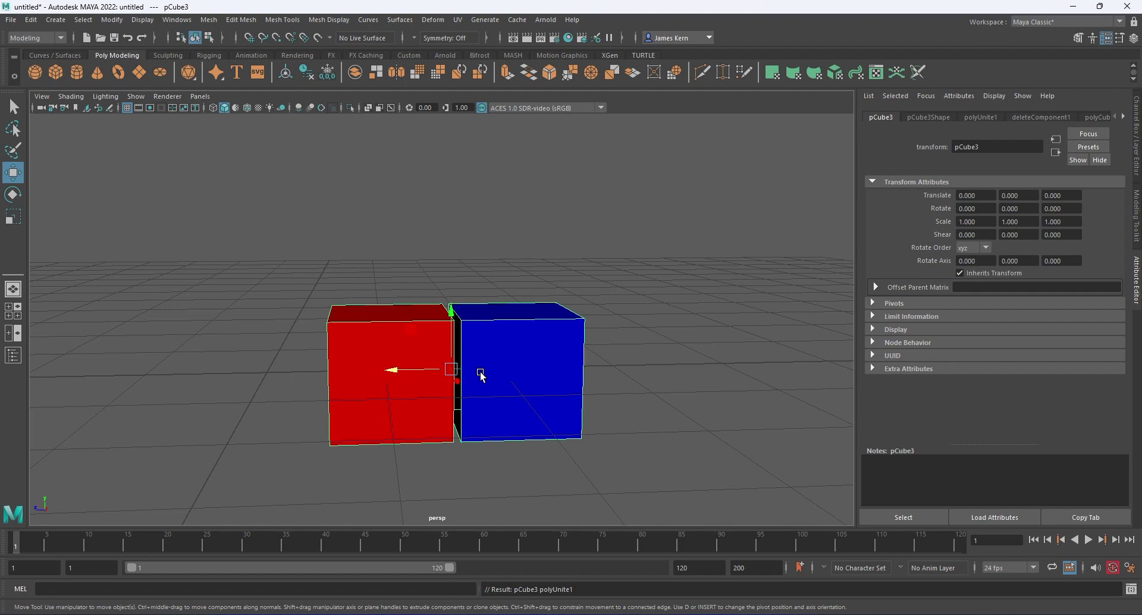
Step: Reselect the combined mesh and move it along Z to about -0.167
{"action": "left_click_drag", "start_coordinate": [480, 372], "coordinate": [458, 367], "text": "alt"}
{"action": "left_click", "coordinate": [565, 251]}
{"action": "left_click", "coordinate": [484, 350]}
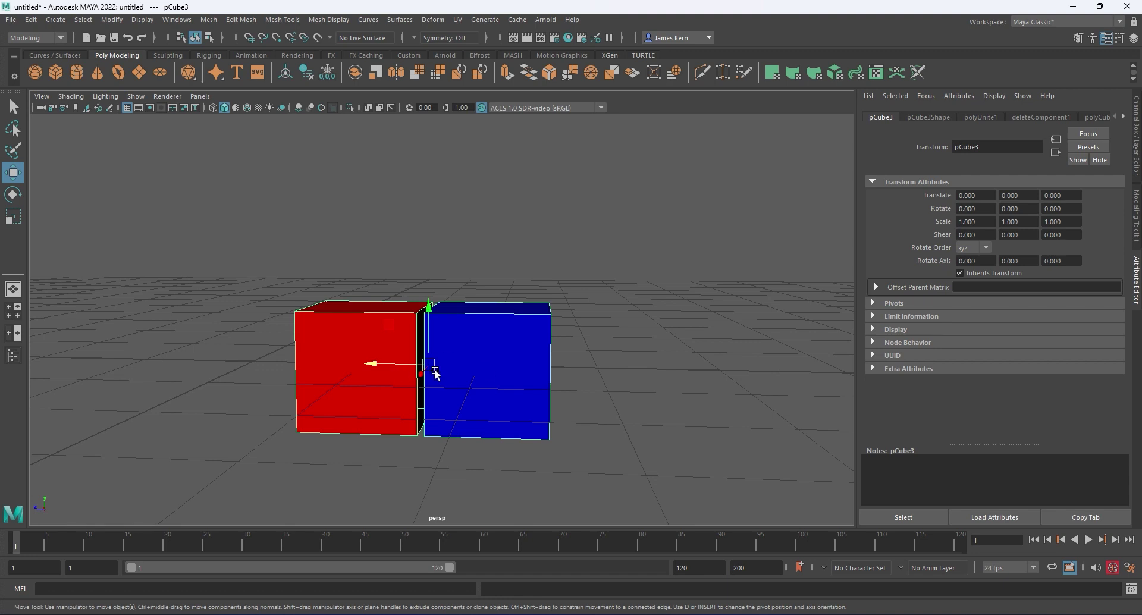
{"action": "mouse_move", "coordinate": [387, 366]}
{"action": "left_mouse_down"}
{"action": "mouse_move", "coordinate": [451, 368]}
{"action": "mouse_move", "coordinate": [399, 364]}
{"action": "left_mouse_up"}
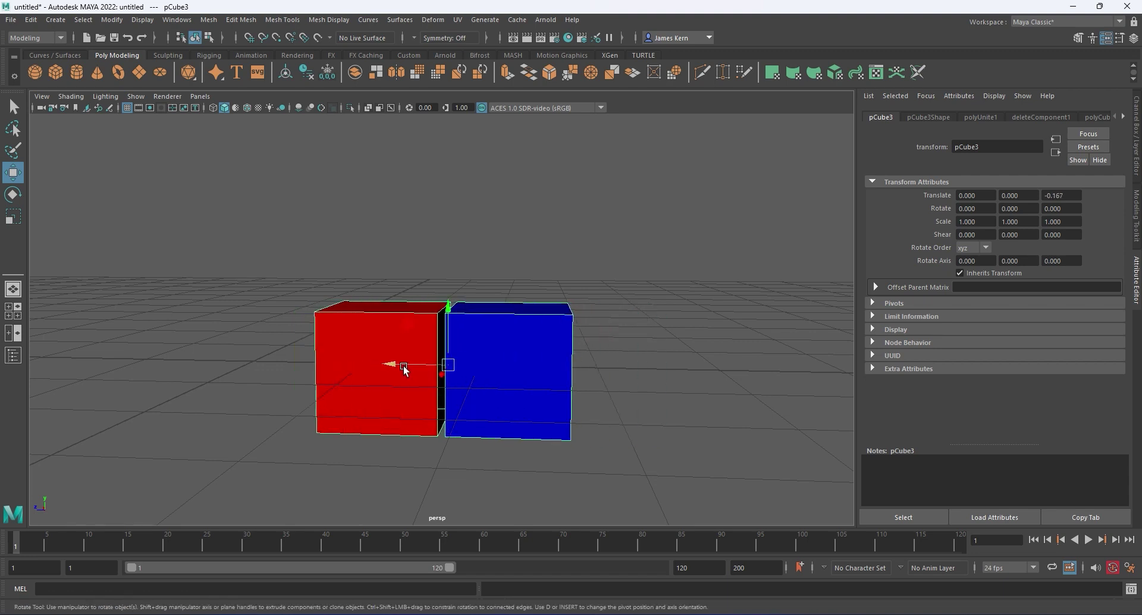
Step: Try rotating the combined mesh about 7.3 degrees around X, and undo the rotation
{"action": "key", "text": "e"}
{"action": "mouse_move", "coordinate": [476, 334]}
{"action": "left_mouse_down"}
{"action": "mouse_move", "coordinate": [466, 318]}
{"action": "mouse_move", "coordinate": [477, 328]}
{"action": "left_mouse_up"}
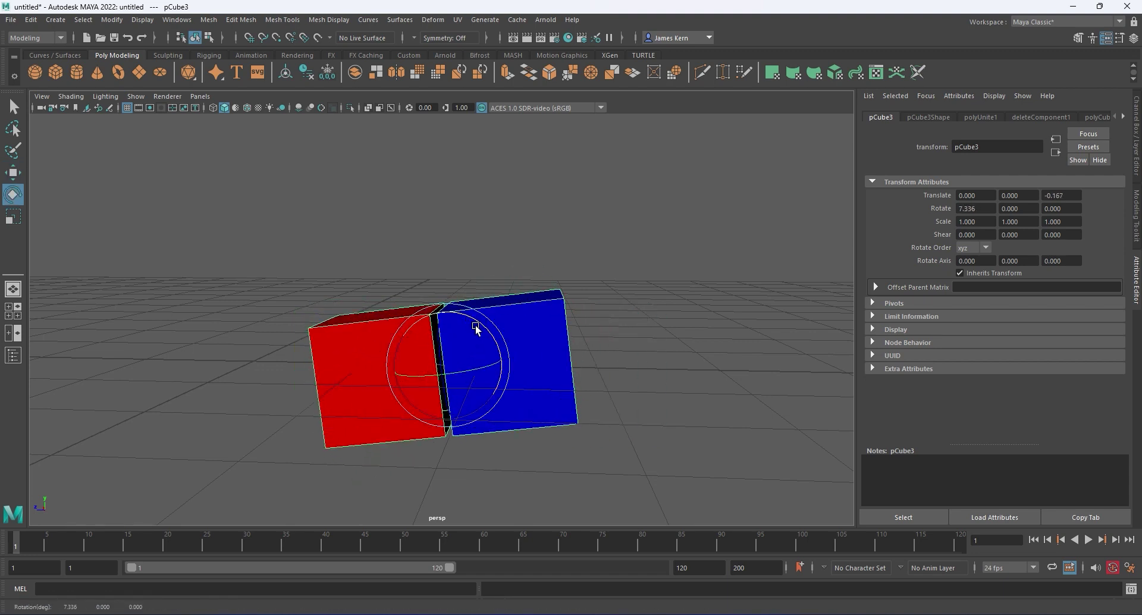
{"action": "key", "text": "alt+z"}
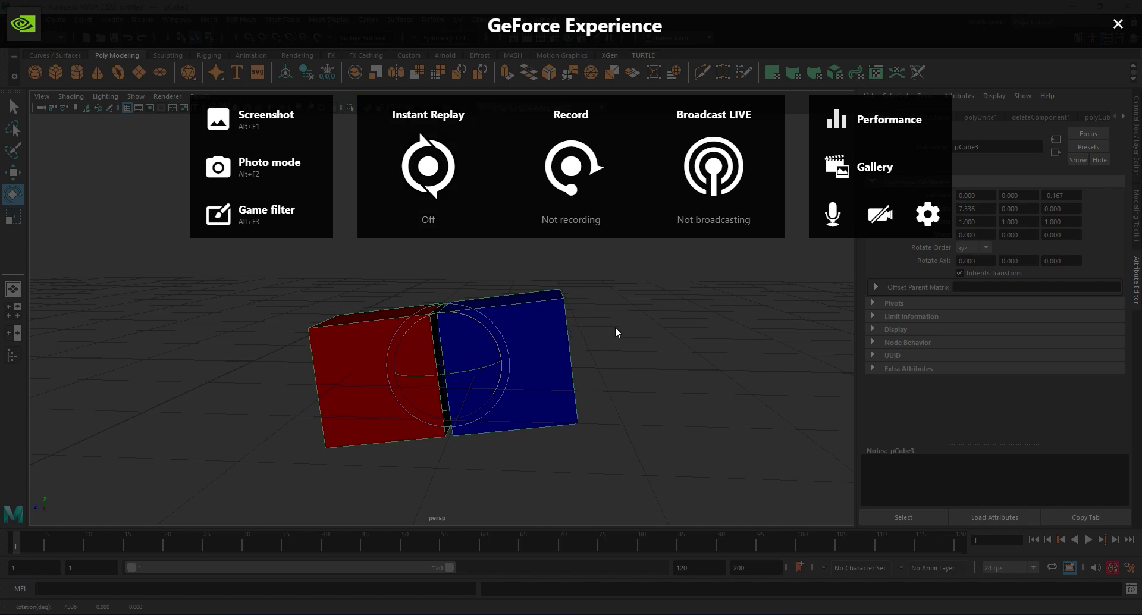
{"action": "key", "text": "alt+z"}
{"action": "key", "text": "ctrl+z"}
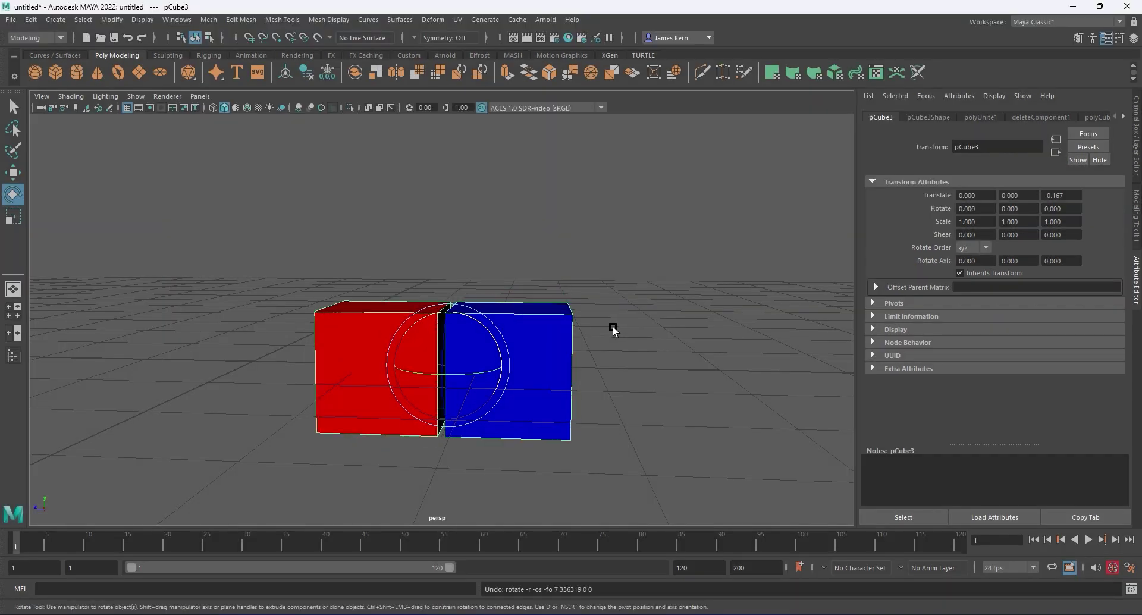
Step: Switch the combined mesh to vertex mode and select the red half's top front vertex beside the gap
{"action": "left_click_drag", "start_coordinate": [612, 327], "coordinate": [532, 298], "text": "alt"}
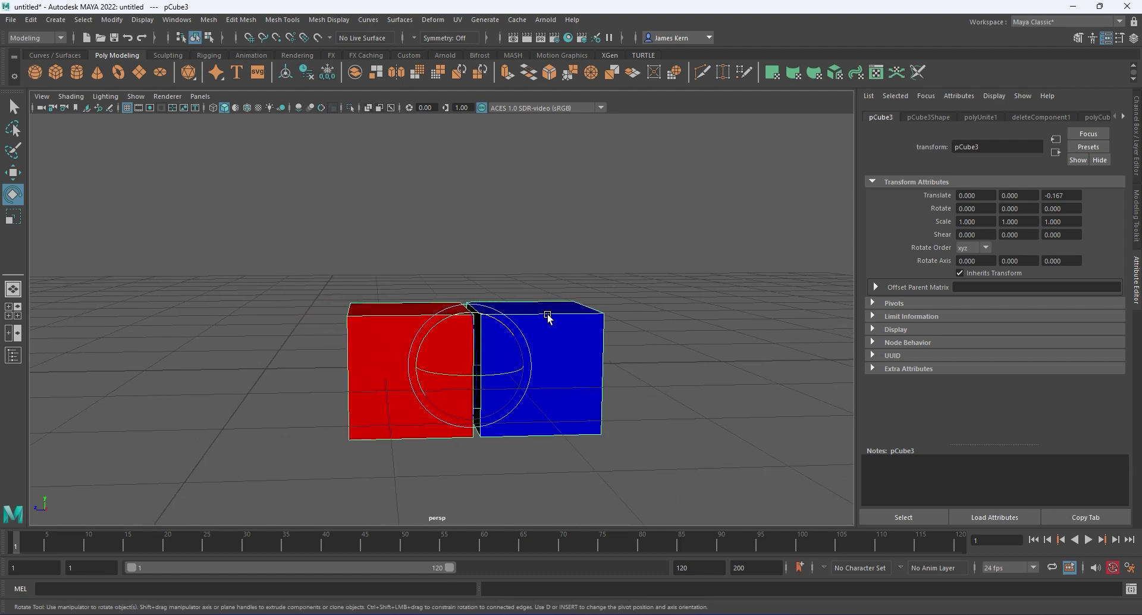
{"action": "right_click", "coordinate": [548, 317]}
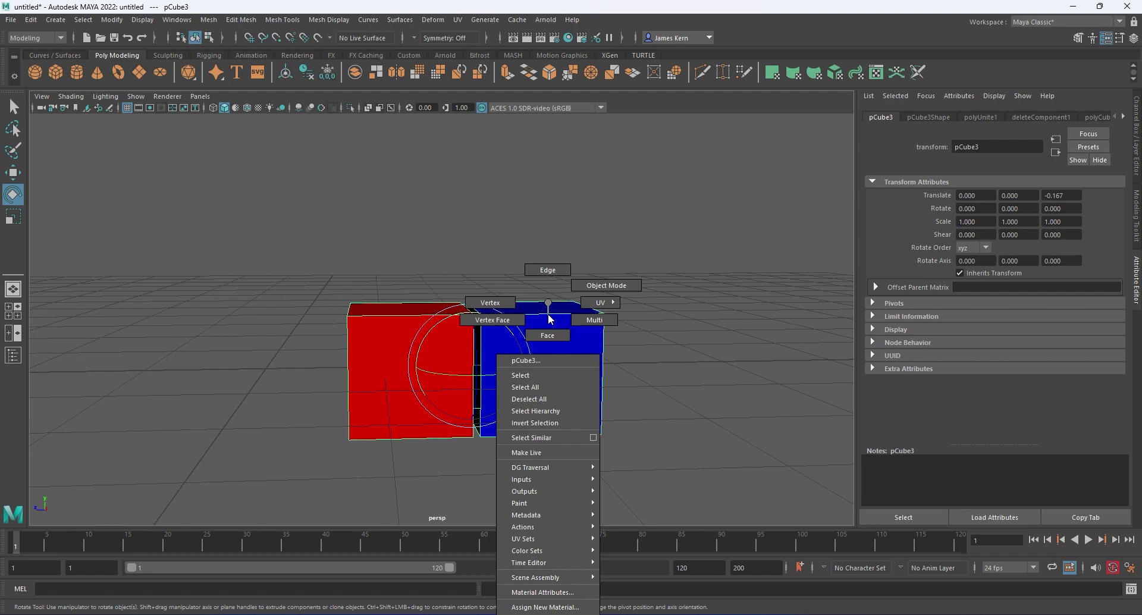
{"action": "left_click", "coordinate": [490, 303]}
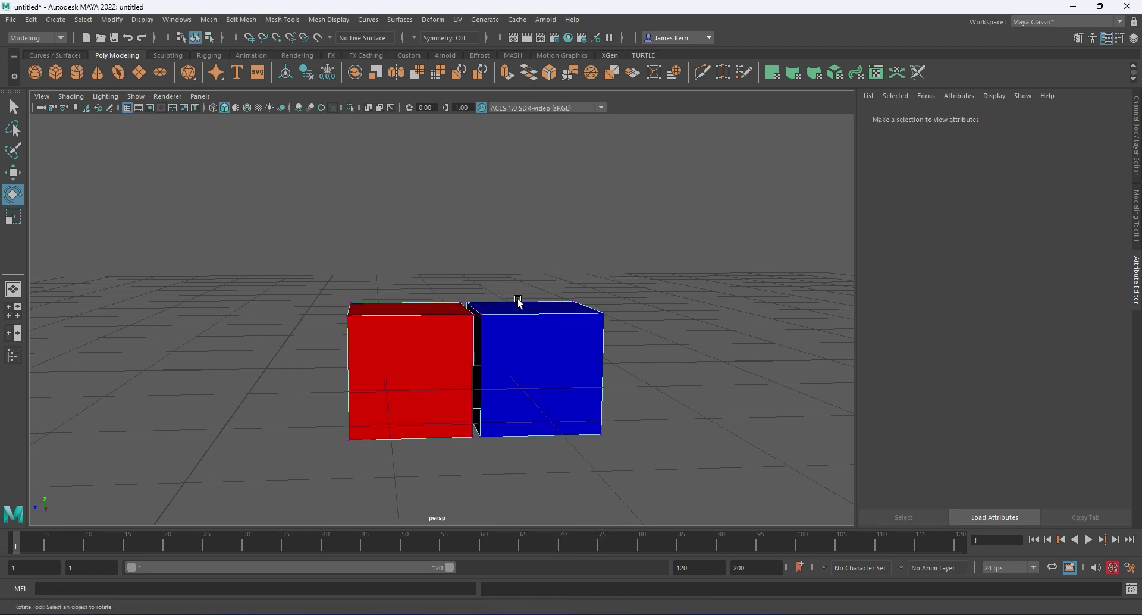
{"action": "right_click_drag", "start_coordinate": [461, 331], "coordinate": [657, 329], "text": "alt"}
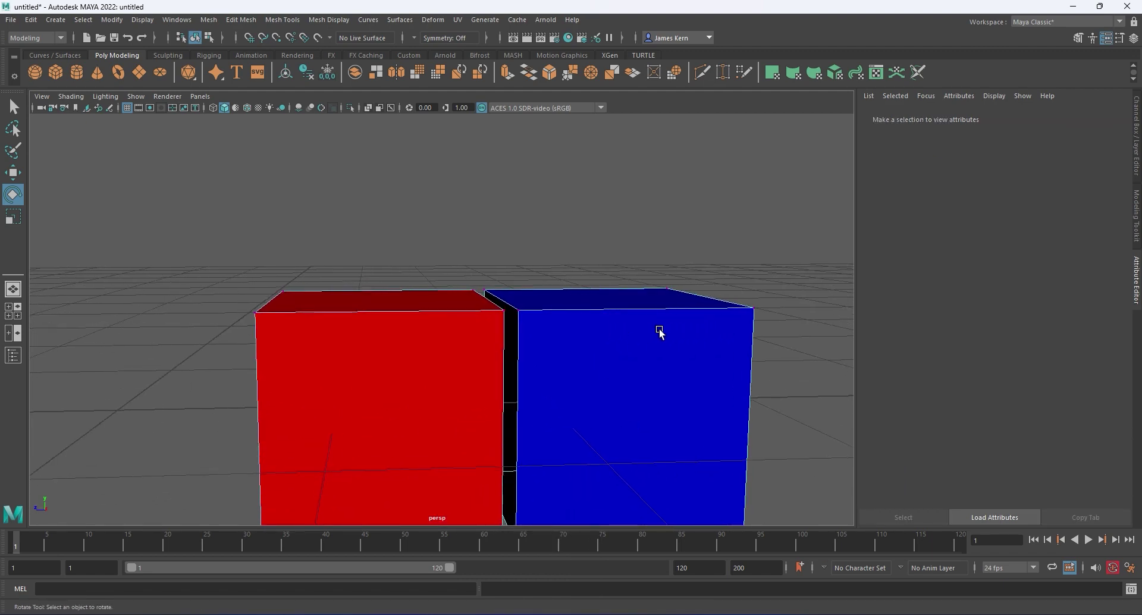
{"action": "left_click_drag", "start_coordinate": [593, 313], "coordinate": [583, 330], "text": "alt"}
{"action": "middle_click_drag", "start_coordinate": [583, 330], "coordinate": [533, 287], "text": "alt"}
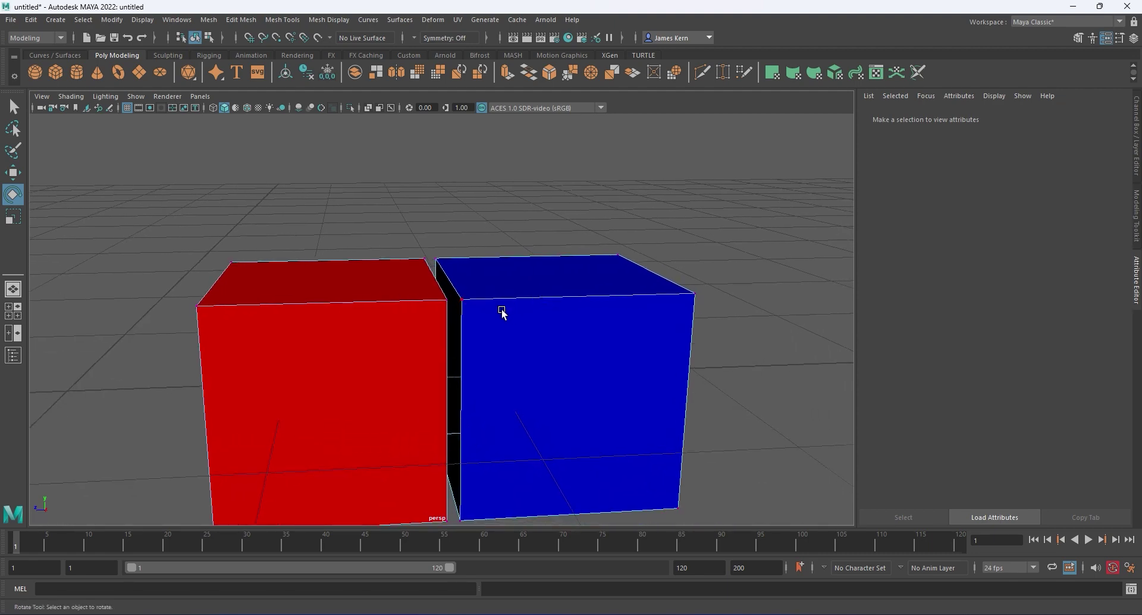
{"action": "left_click", "coordinate": [445, 314]}
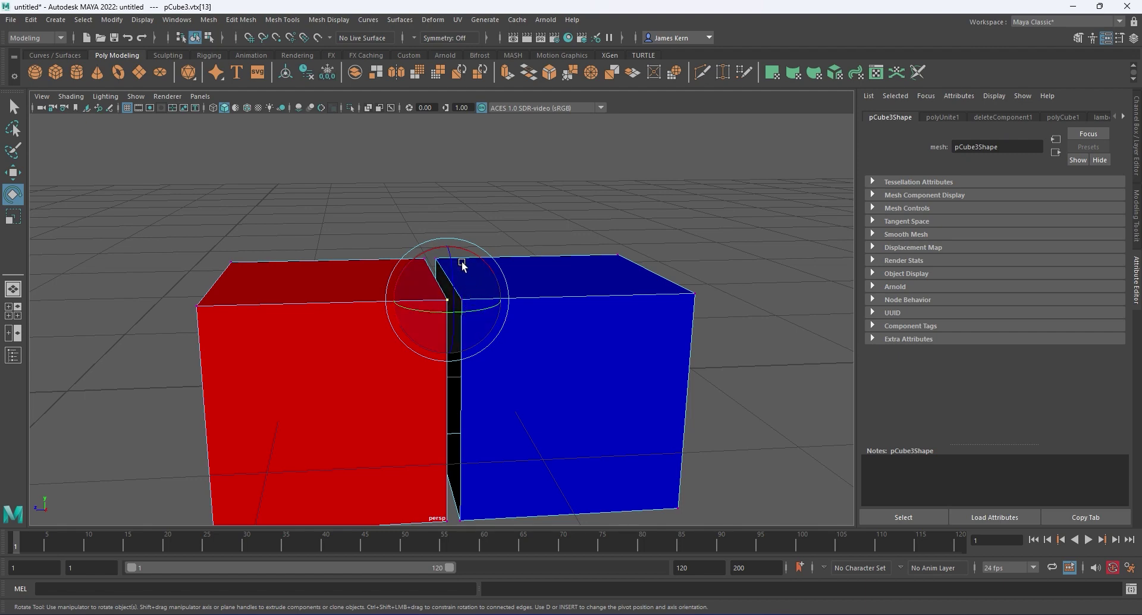
{"action": "key", "text": "w"}
{"action": "key", "text": "e"}
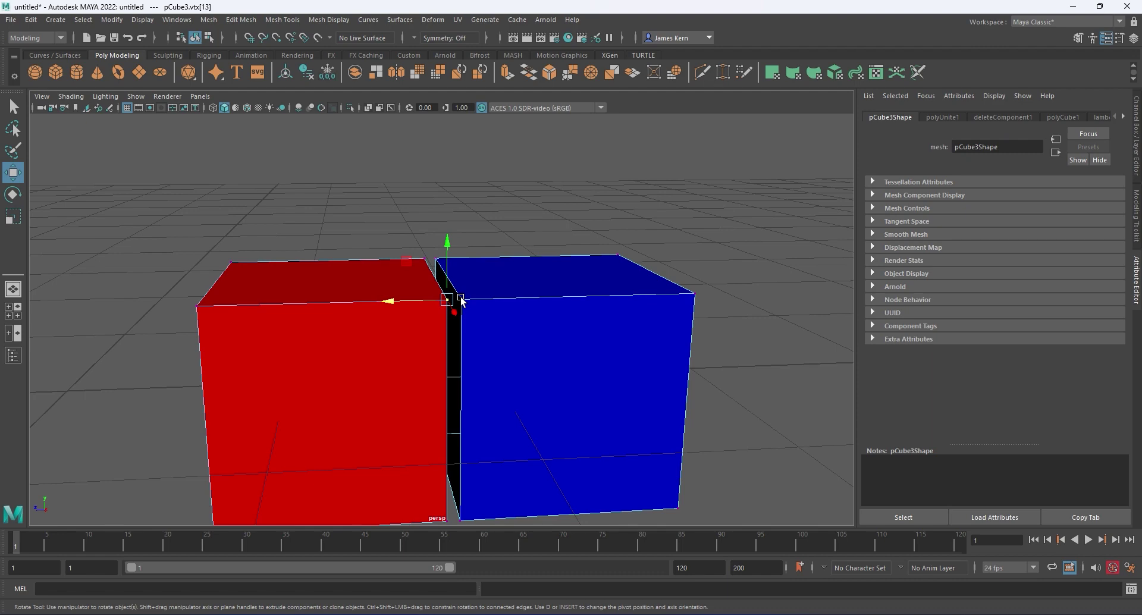
{"action": "key", "text": "r"}
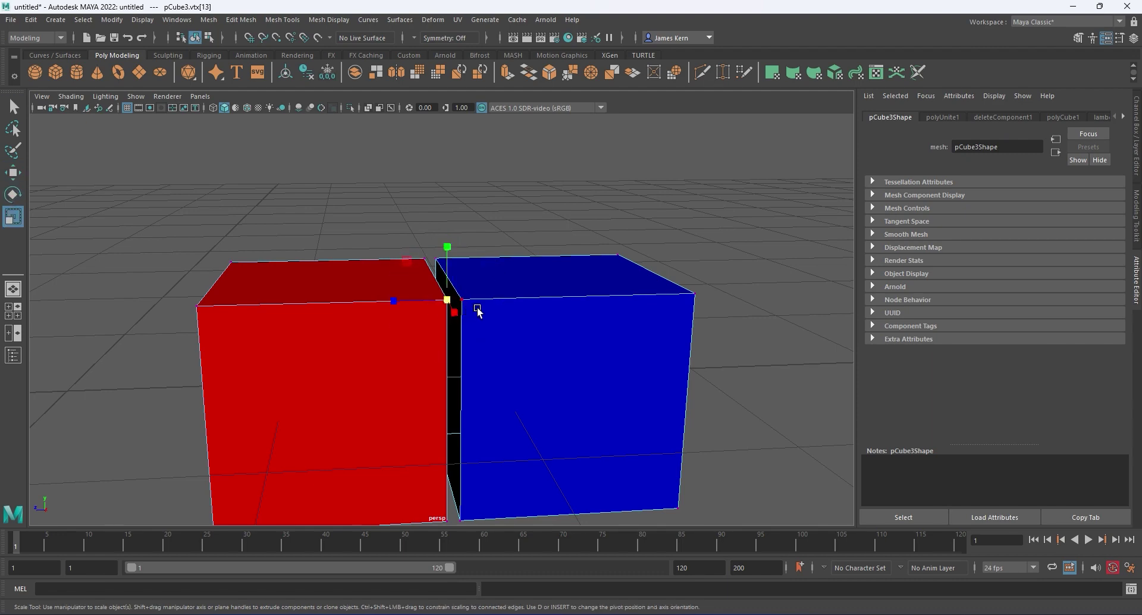
{"action": "key", "text": "q"}
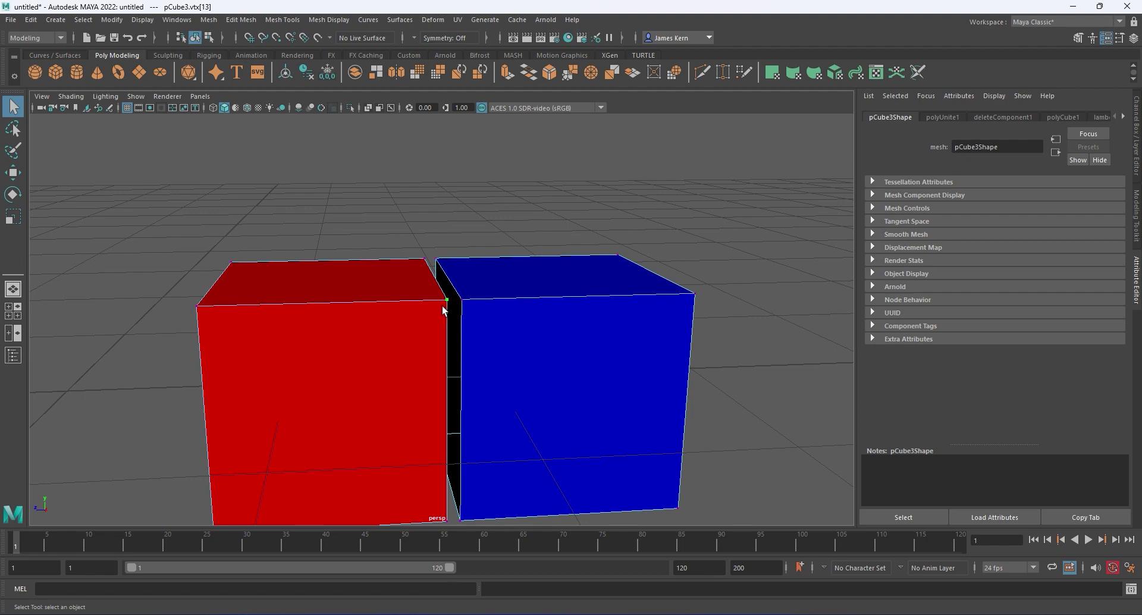
{"action": "left_click", "coordinate": [13, 173]}
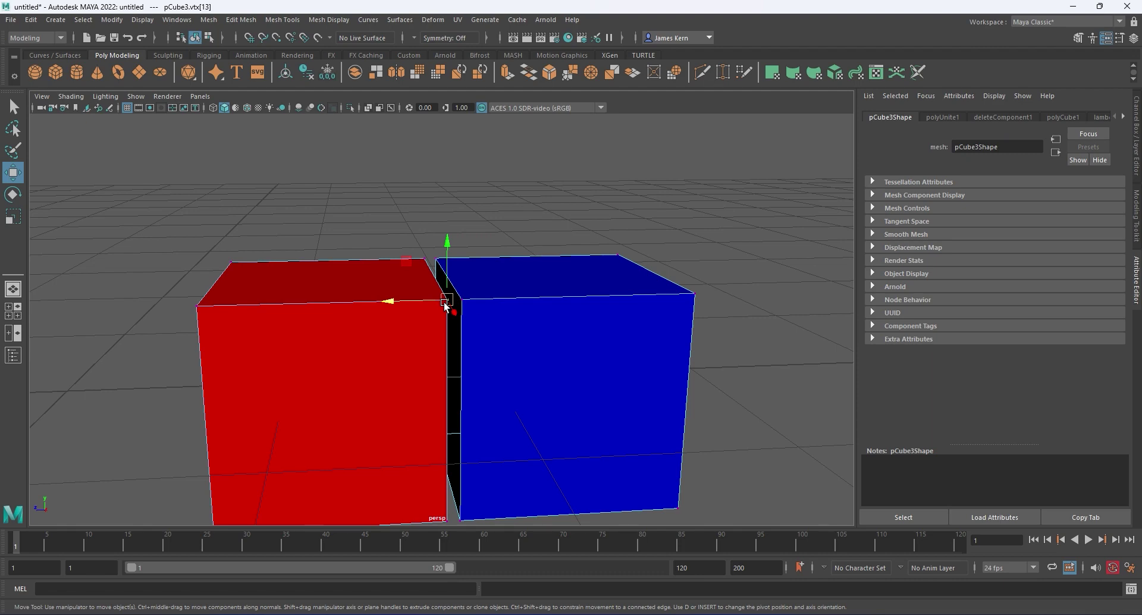
{"action": "key", "text": "e"}
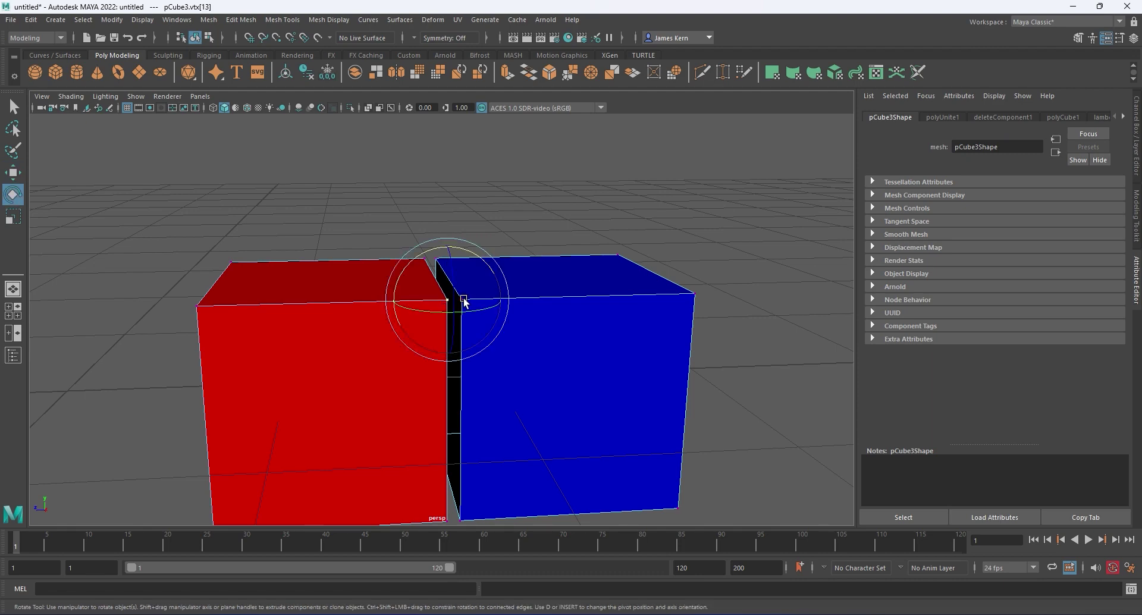
Step: Select the top front vertices on both sides of the gap with the Select tool and merge them
{"action": "left_click", "coordinate": [12, 108]}
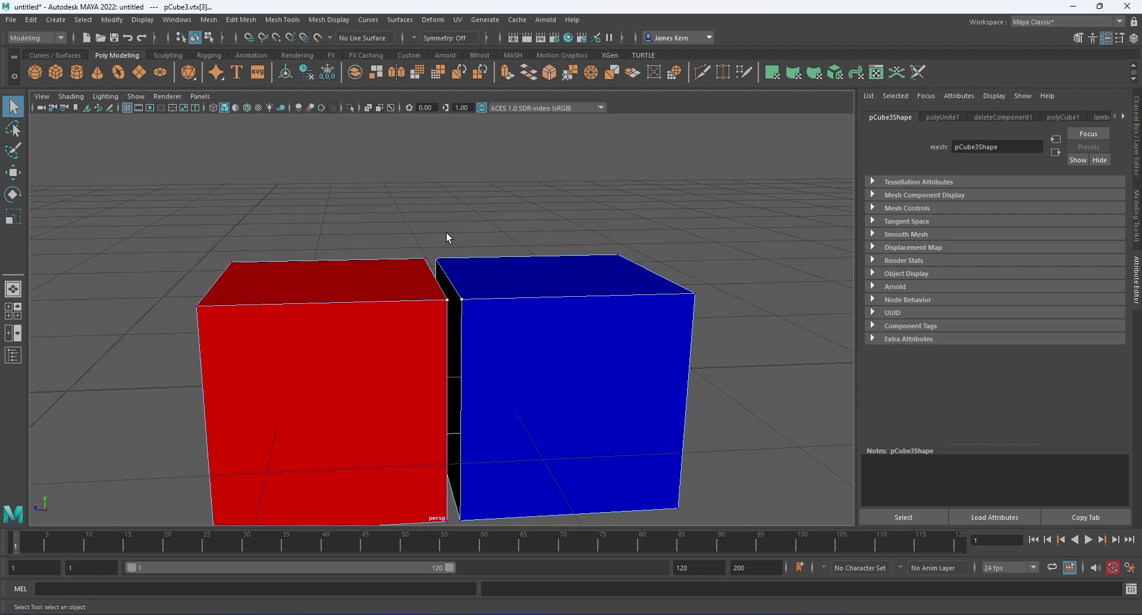
{"action": "left_click", "coordinate": [234, 21]}
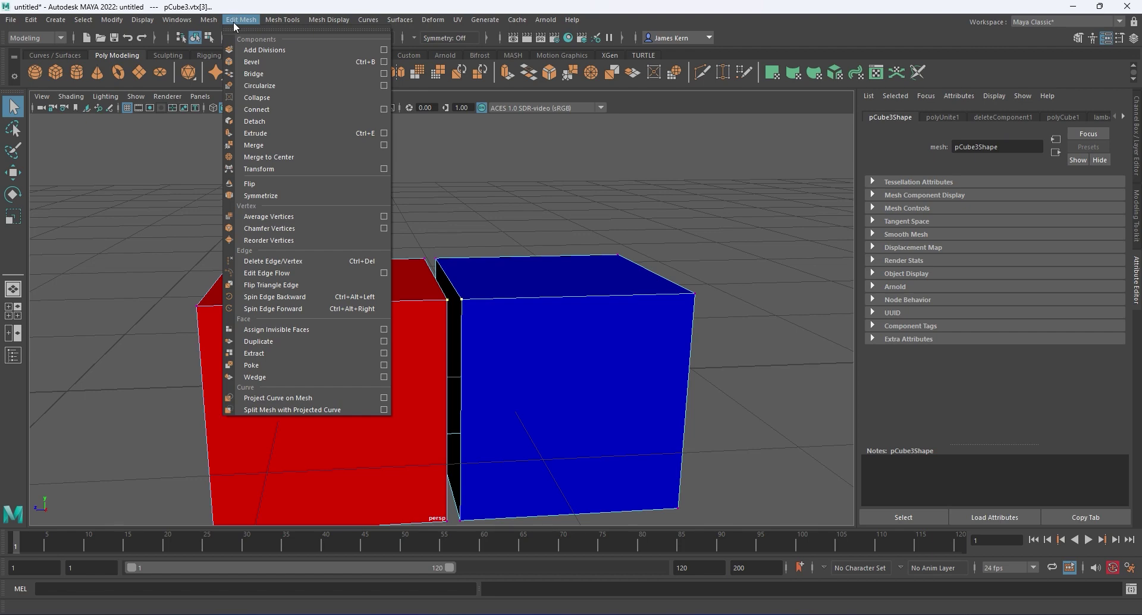
{"action": "mouse_move", "coordinate": [312, 21]}
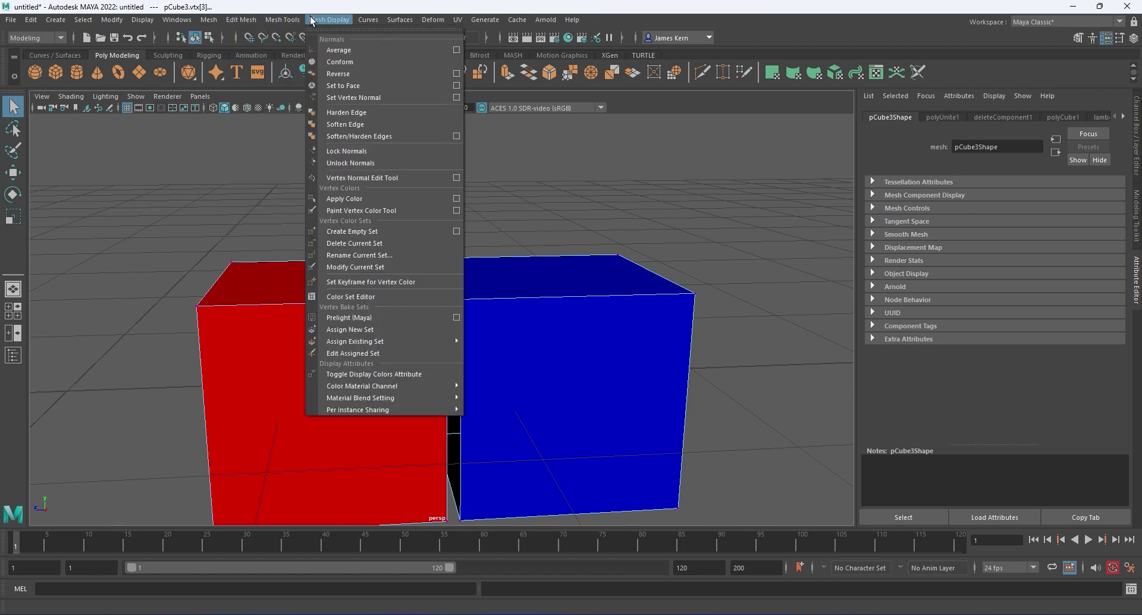
{"action": "mouse_move", "coordinate": [246, 22]}
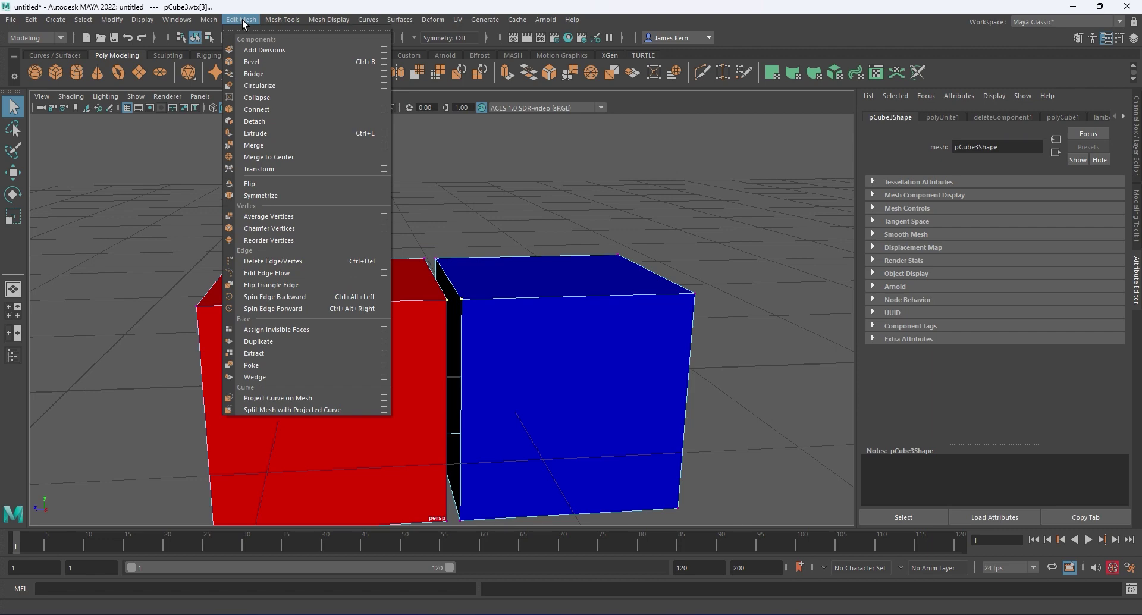
{"action": "left_click", "coordinate": [267, 146]}
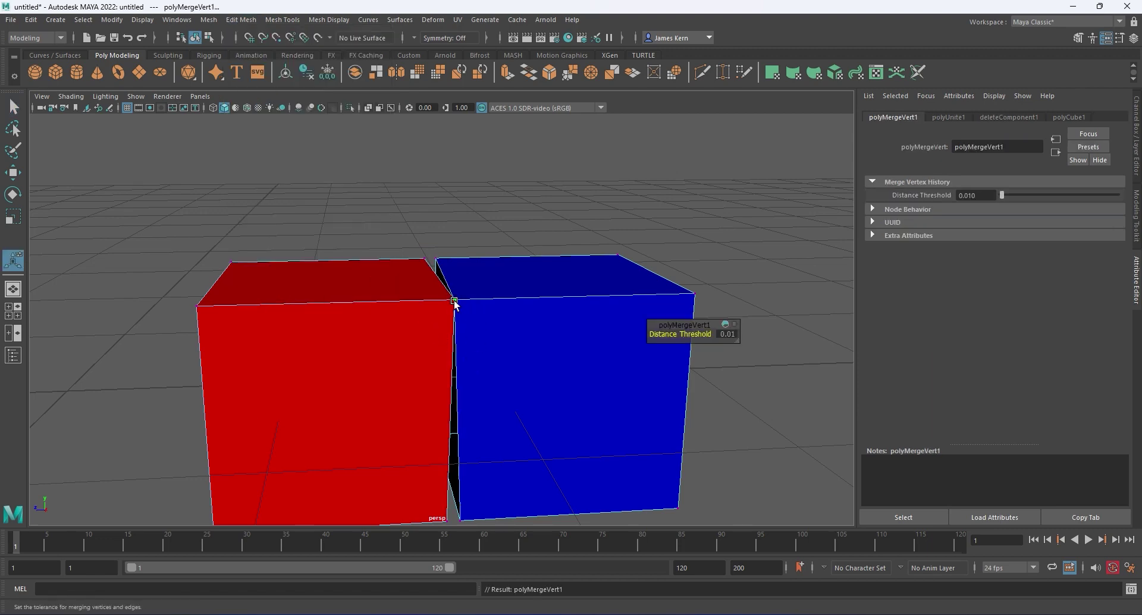
Step: Merge the red and blue bottom front vertices along the gap
{"action": "left_click_drag", "start_coordinate": [486, 343], "coordinate": [479, 322], "text": "alt"}
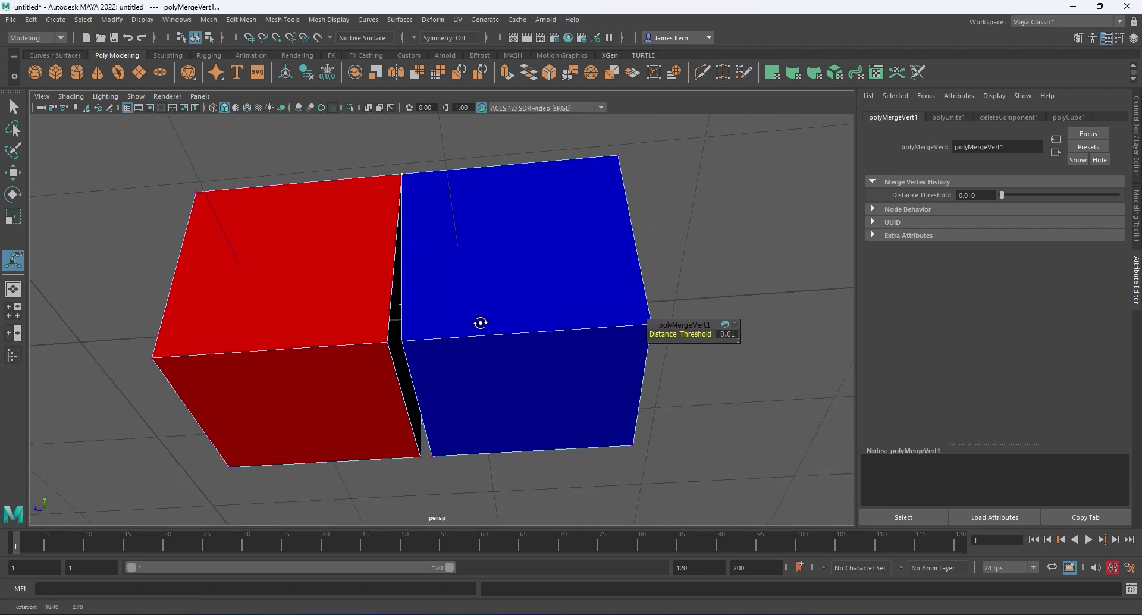
{"action": "left_click", "coordinate": [374, 355]}
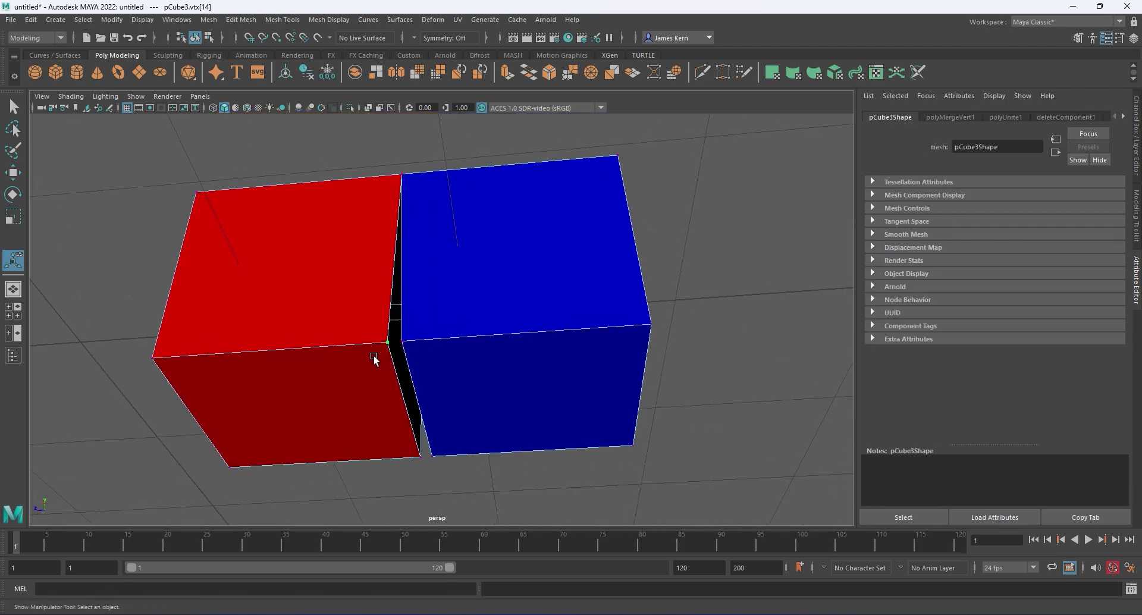
{"action": "left_click", "coordinate": [408, 344], "text": "shift"}
{"action": "left_click", "coordinate": [244, 19]}
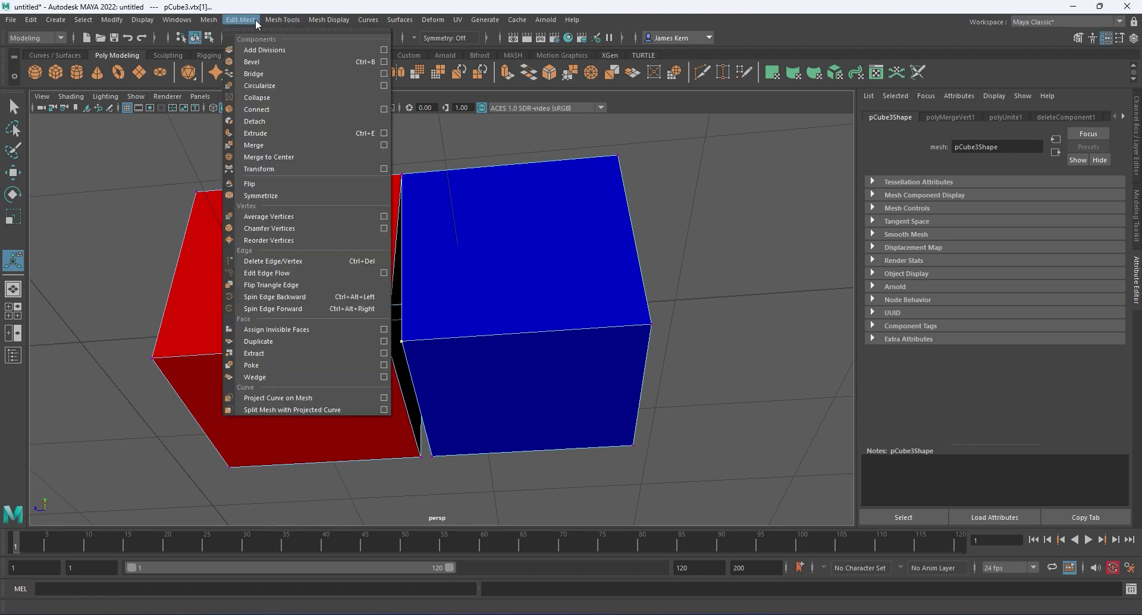
{"action": "left_click", "coordinate": [265, 145]}
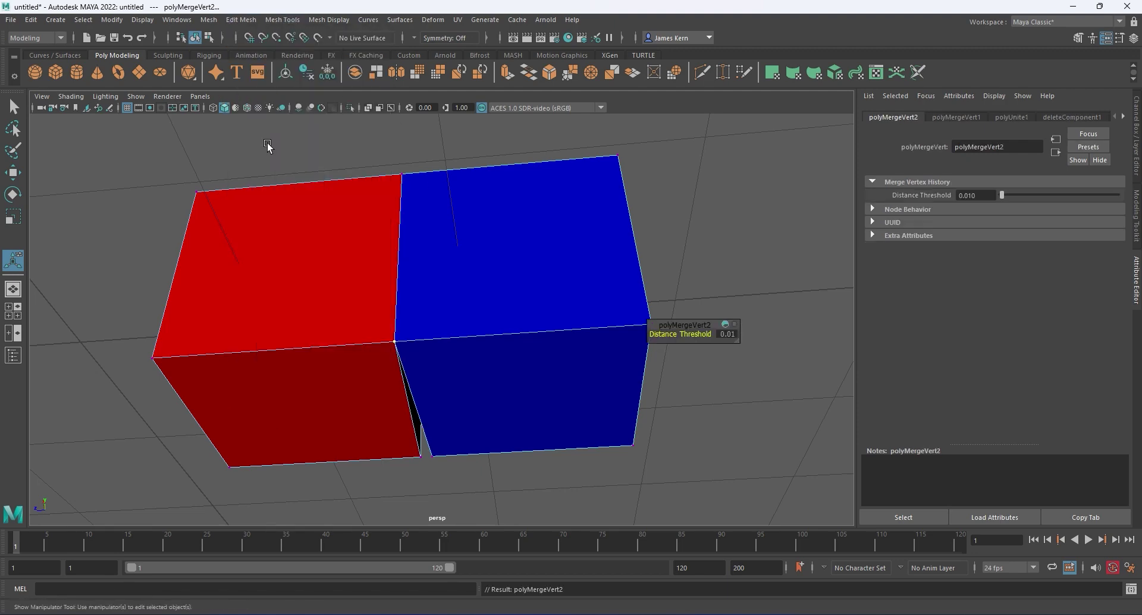
Step: Merge the red and blue bottom rear vertices along the gap
{"action": "left_click_drag", "start_coordinate": [442, 364], "coordinate": [390, 288], "text": "alt"}
{"action": "left_click", "coordinate": [430, 277]}
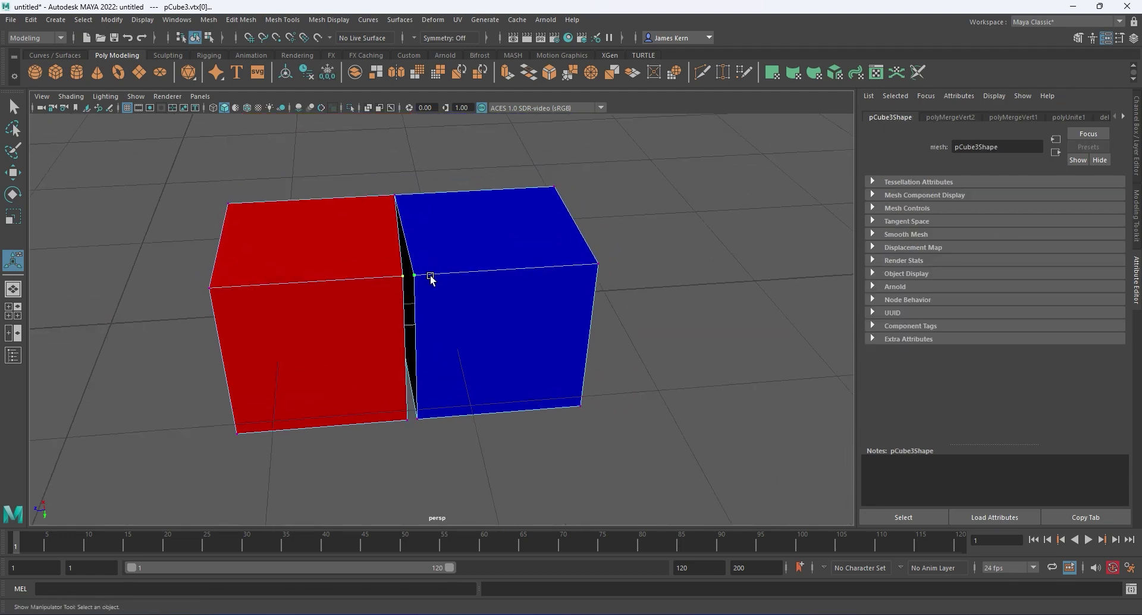
{"action": "left_click", "coordinate": [239, 20]}
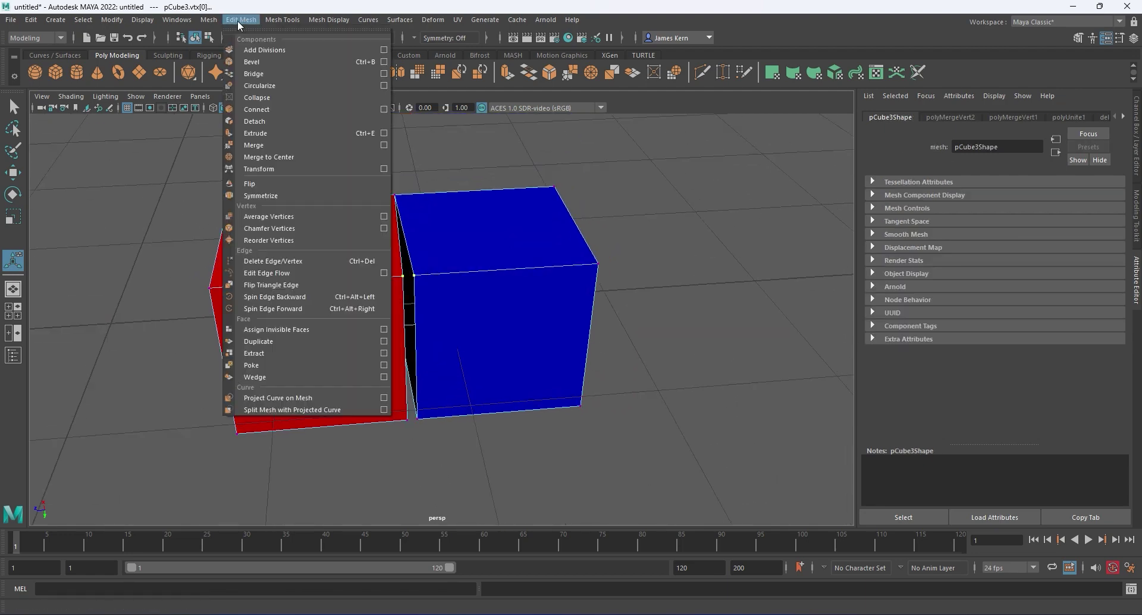
{"action": "left_click", "coordinate": [275, 142]}
Step: Merge the last pair of vertices, at the top rear corner of the gap
{"action": "left_click", "coordinate": [396, 395]}
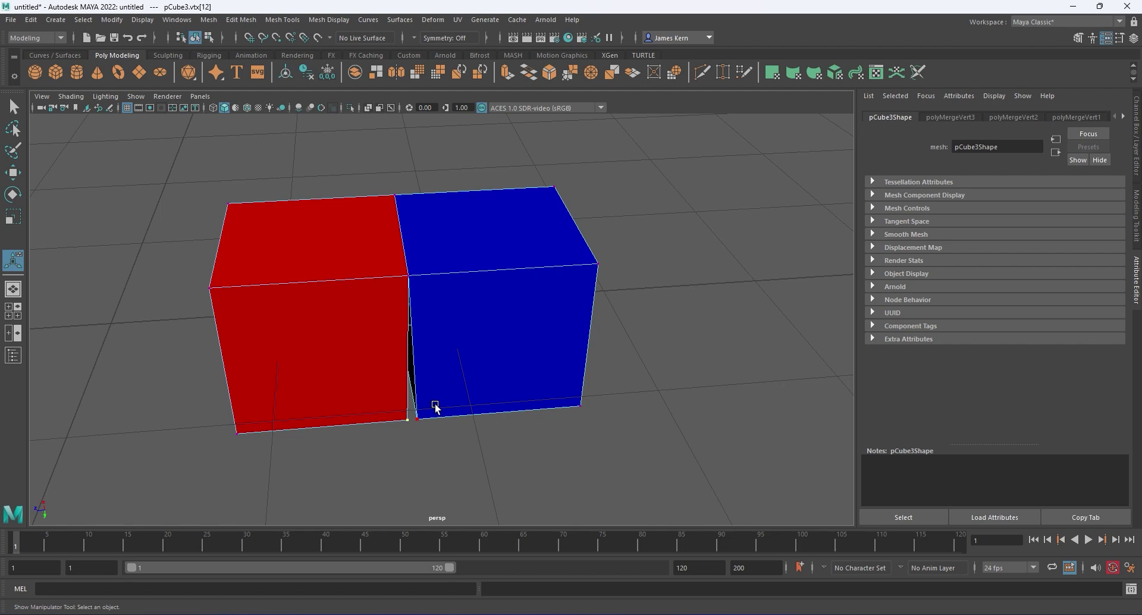
{"action": "left_click", "coordinate": [435, 407]}
{"action": "left_click", "coordinate": [239, 19]}
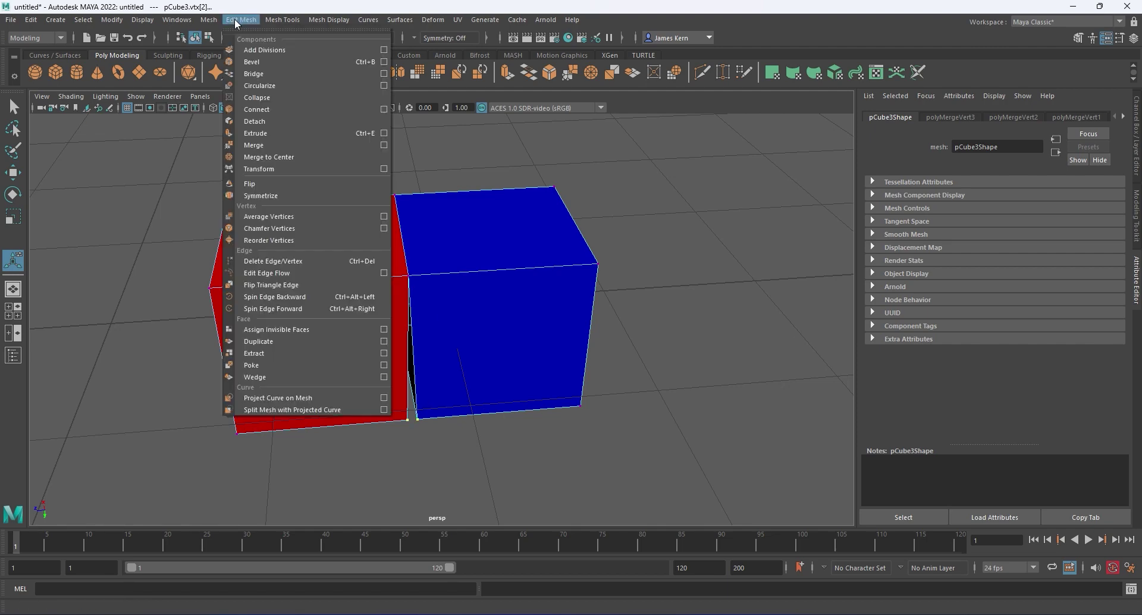
{"action": "left_click", "coordinate": [275, 142]}
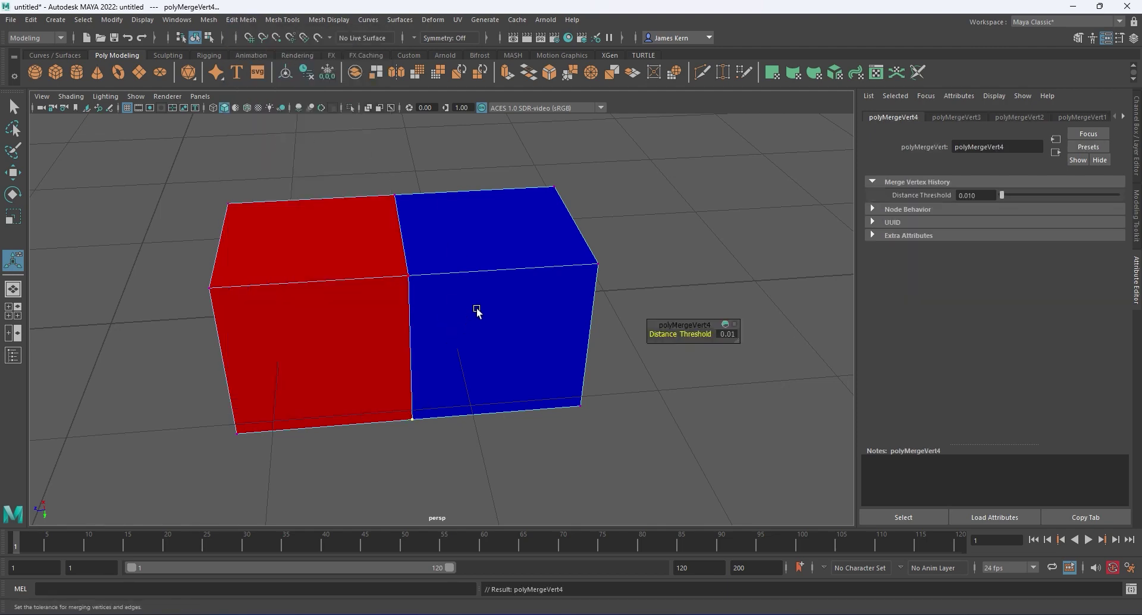
Step: Test the weld by moving the merged top front vertex slightly along the Z axis
{"action": "left_click_drag", "start_coordinate": [477, 309], "coordinate": [408, 293], "text": "alt"}
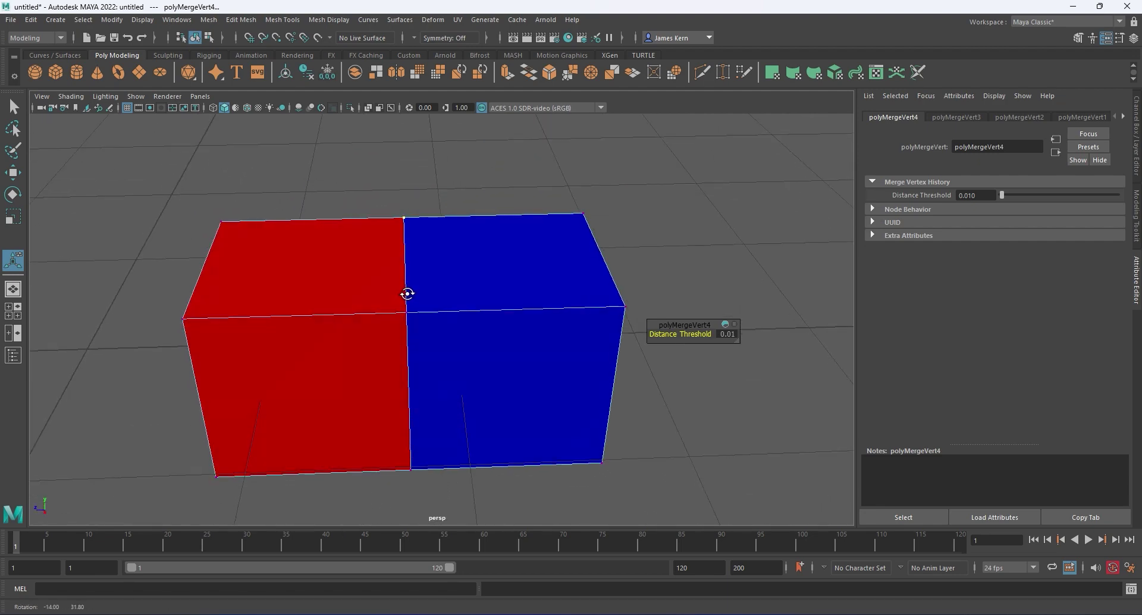
{"action": "right_click_drag", "start_coordinate": [409, 293], "coordinate": [419, 235], "text": "alt"}
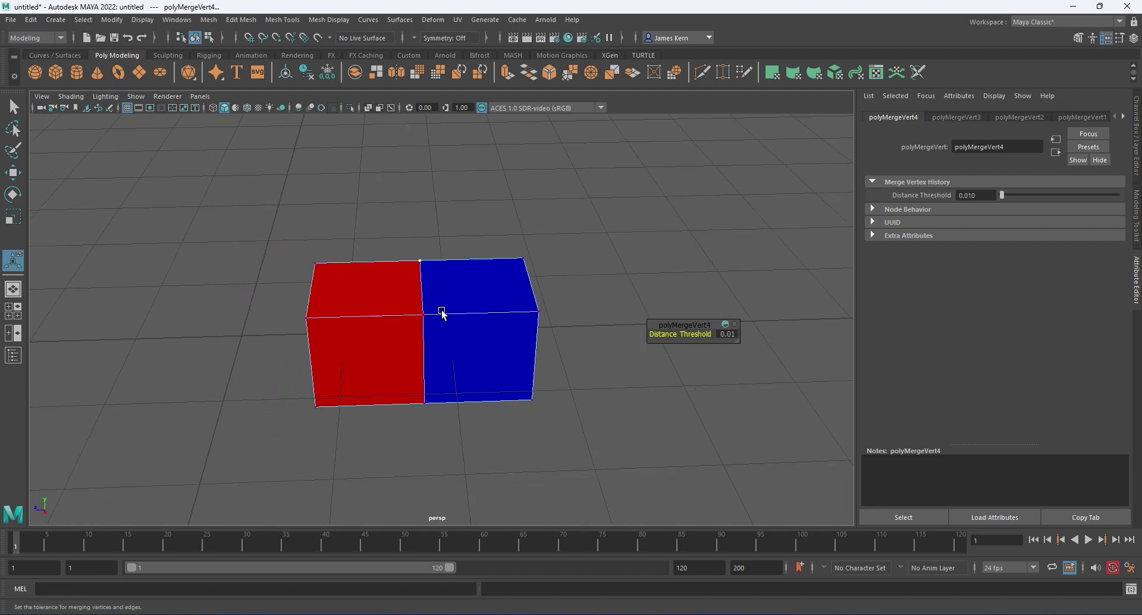
{"action": "left_click", "coordinate": [442, 314]}
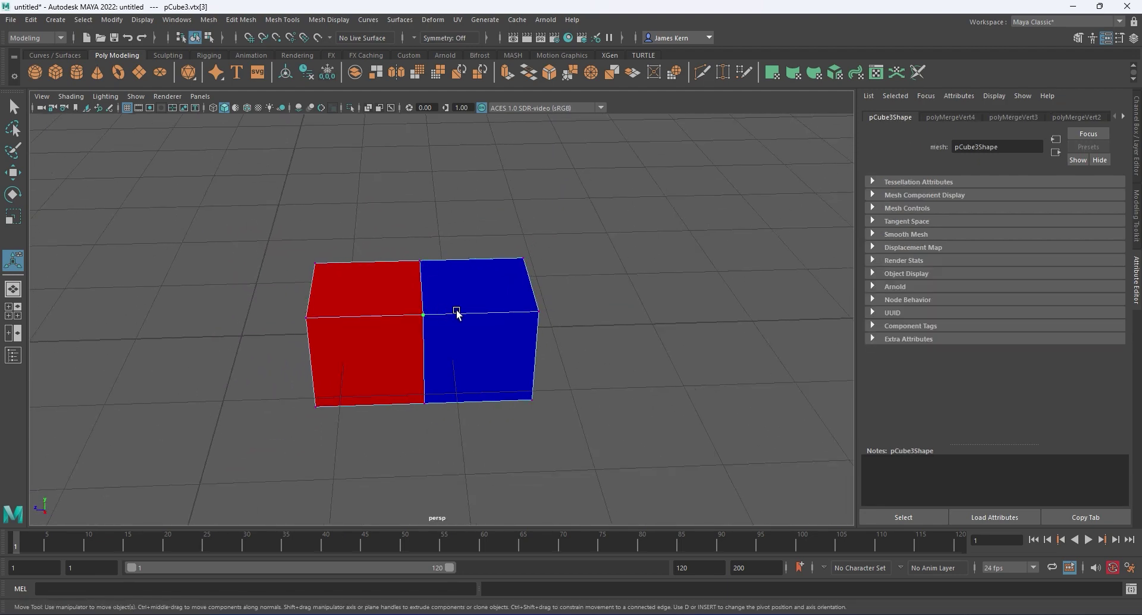
{"action": "key", "text": "w"}
{"action": "mouse_move", "coordinate": [394, 316]}
{"action": "left_mouse_down"}
{"action": "mouse_move", "coordinate": [374, 320]}
{"action": "mouse_move", "coordinate": [399, 319]}
{"action": "left_mouse_up"}
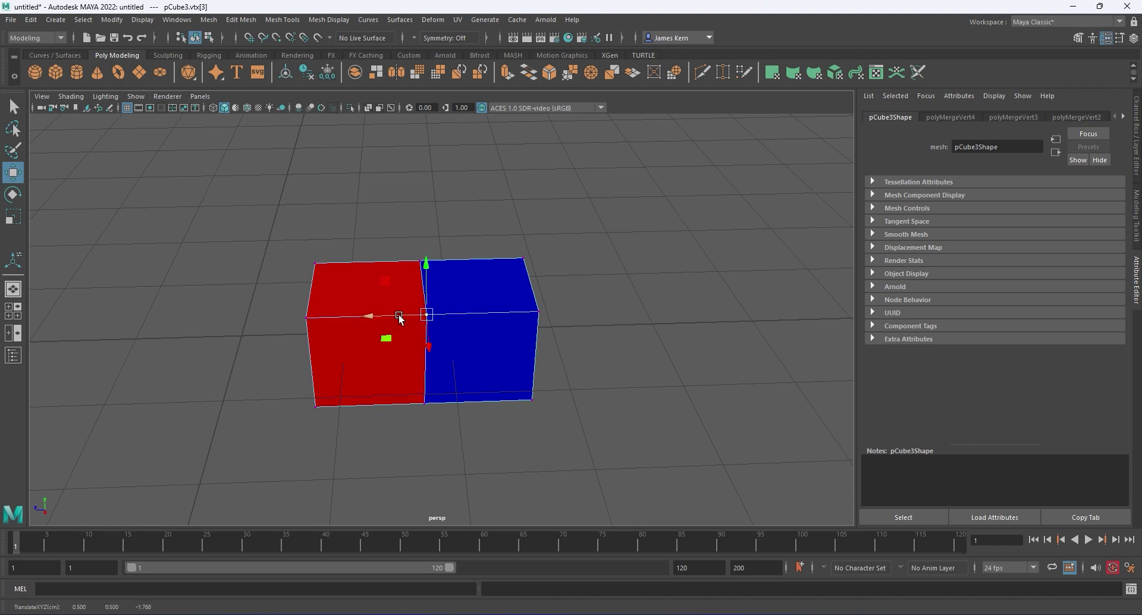
{"action": "key", "text": "alt+z"}
{"action": "key", "text": "alt+z"}
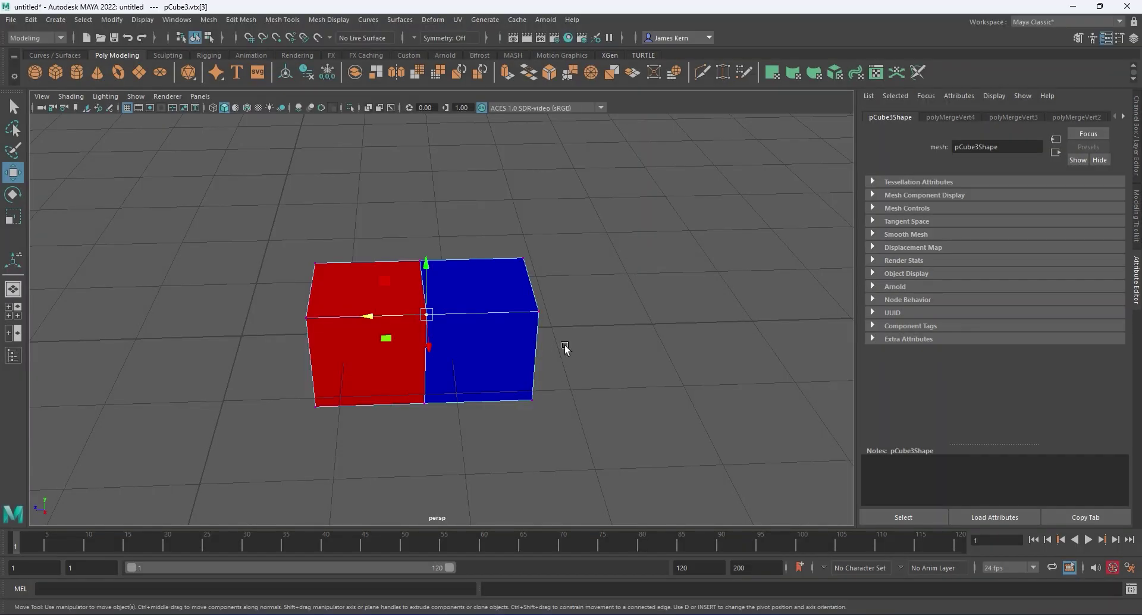
Step: Leave vertex mode on the merged mesh and try the Insert Edge Loop tool, switching back to the Move tool
{"action": "mouse_move", "coordinate": [565, 348]}
{"action": "left_mouse_down", "text": "alt"}
{"action": "mouse_move", "coordinate": [582, 357]}
{"action": "mouse_move", "coordinate": [575, 341]}
{"action": "mouse_move", "coordinate": [569, 369]}
{"action": "mouse_move", "coordinate": [510, 339]}
{"action": "mouse_move", "coordinate": [548, 339]}
{"action": "mouse_move", "coordinate": [487, 335]}
{"action": "mouse_move", "coordinate": [592, 319]}
{"action": "mouse_move", "coordinate": [595, 306]}
{"action": "mouse_move", "coordinate": [595, 345]}
{"action": "mouse_move", "coordinate": [561, 319]}
{"action": "mouse_move", "coordinate": [620, 344]}
{"action": "mouse_move", "coordinate": [548, 347]}
{"action": "left_mouse_up", "text": "alt"}
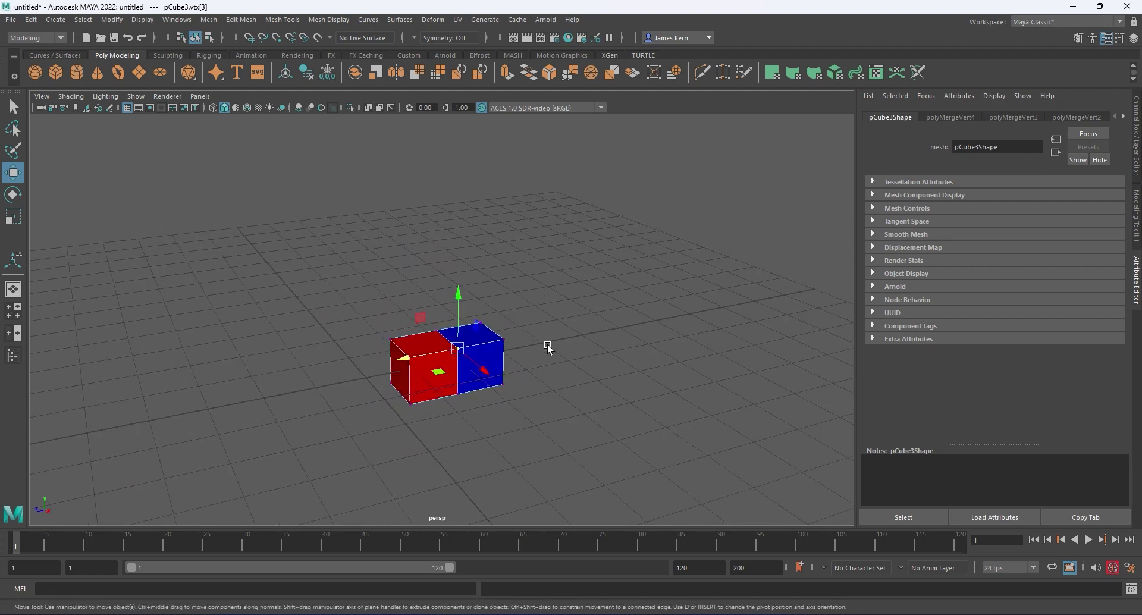
{"action": "right_click_drag", "start_coordinate": [483, 349], "coordinate": [648, 351], "text": "alt"}
{"action": "middle_click_drag", "start_coordinate": [530, 390], "coordinate": [526, 359], "text": "alt"}
{"action": "right_click_drag", "start_coordinate": [476, 339], "coordinate": [586, 326], "text": "alt"}
{"action": "left_click_drag", "start_coordinate": [539, 359], "coordinate": [528, 362], "text": "alt"}
{"action": "right_click_drag", "start_coordinate": [518, 302], "coordinate": [547, 293]}
{"action": "right_click_drag", "start_coordinate": [635, 350], "coordinate": [573, 335], "text": "shift"}
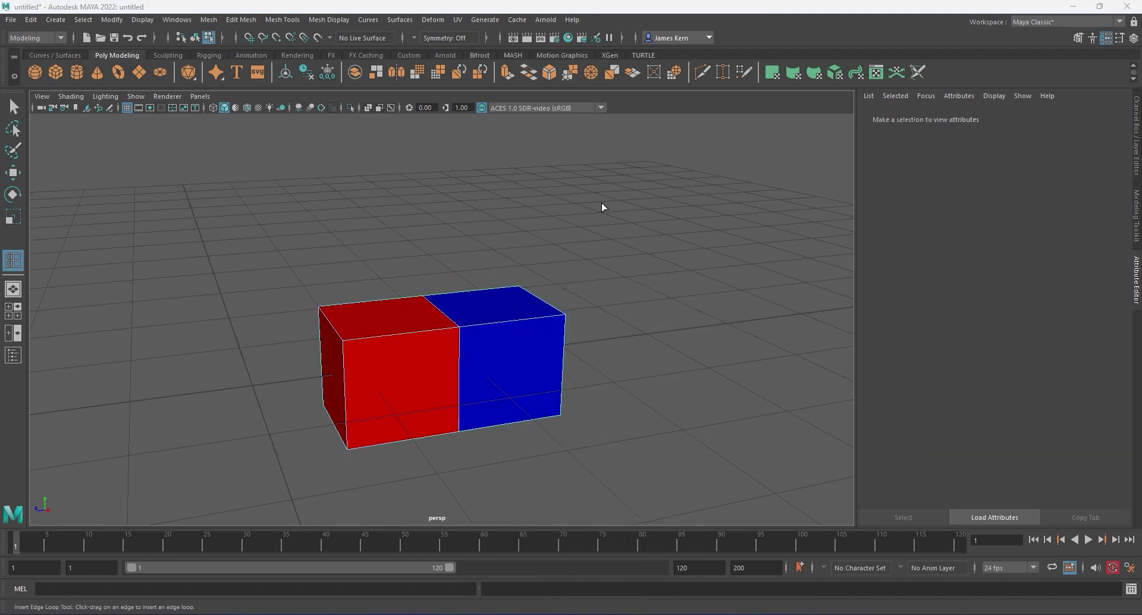
{"action": "left_click", "coordinate": [13, 173]}
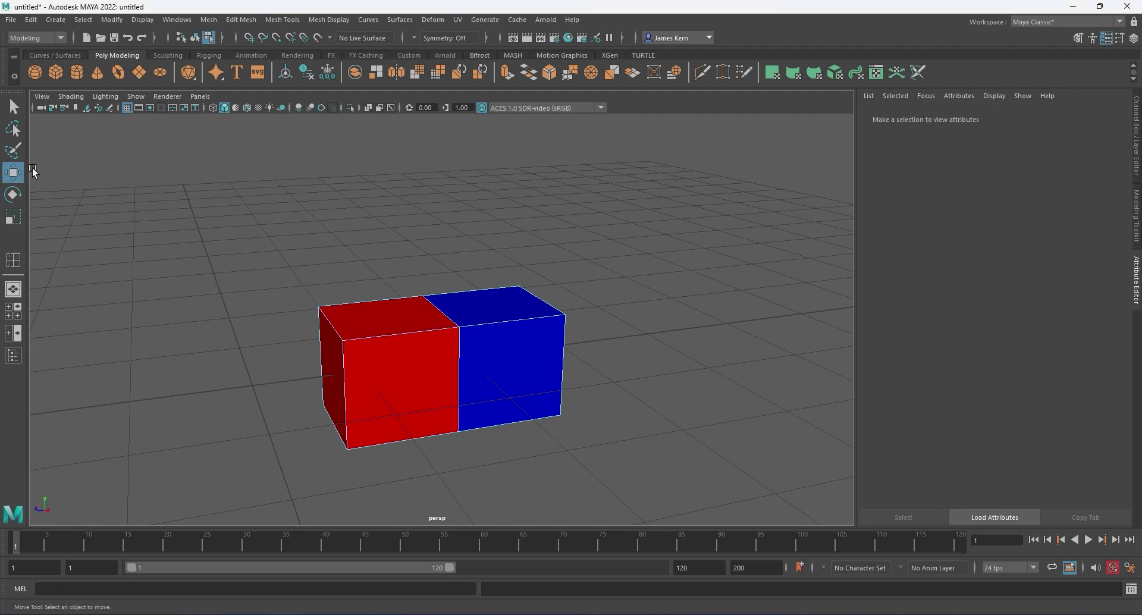
Step: Select the edge loop along the seam between the red and blue halves in edge mode and delete it with plain Delete
{"action": "left_click_drag", "start_coordinate": [353, 329], "coordinate": [453, 345], "text": "alt"}
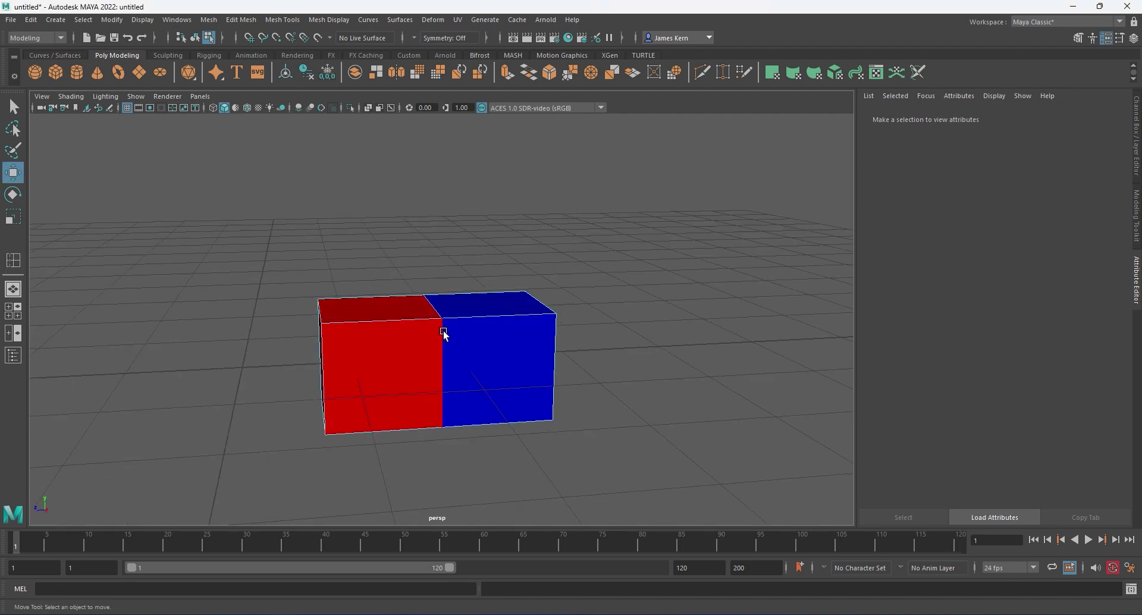
{"action": "left_click", "coordinate": [445, 334]}
{"action": "right_click", "coordinate": [446, 335]}
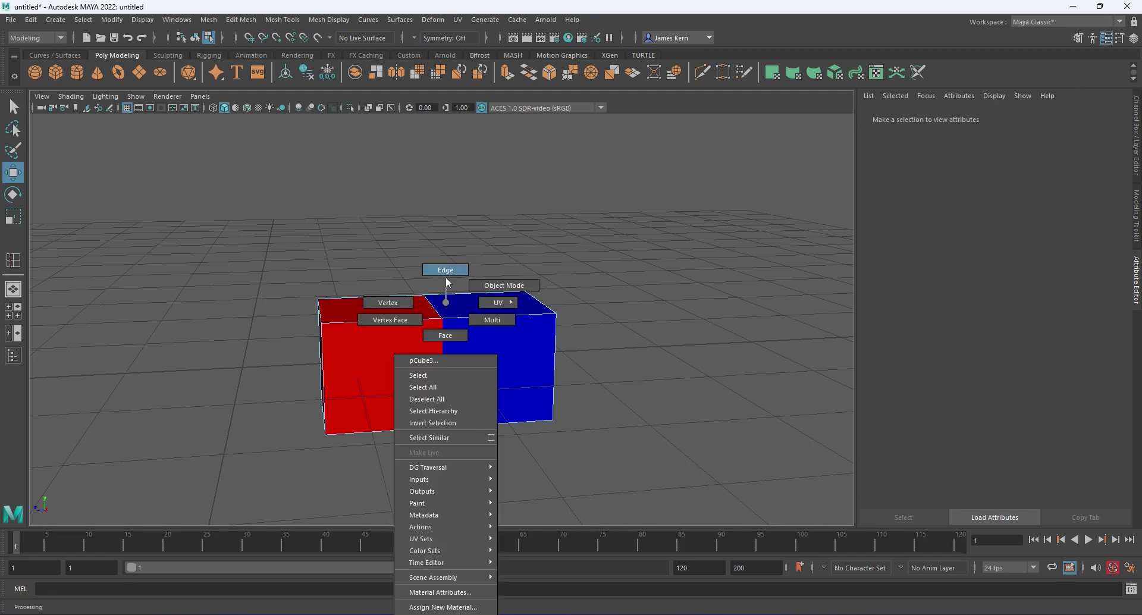
{"action": "left_click", "coordinate": [447, 278]}
{"action": "left_click", "coordinate": [448, 352]}
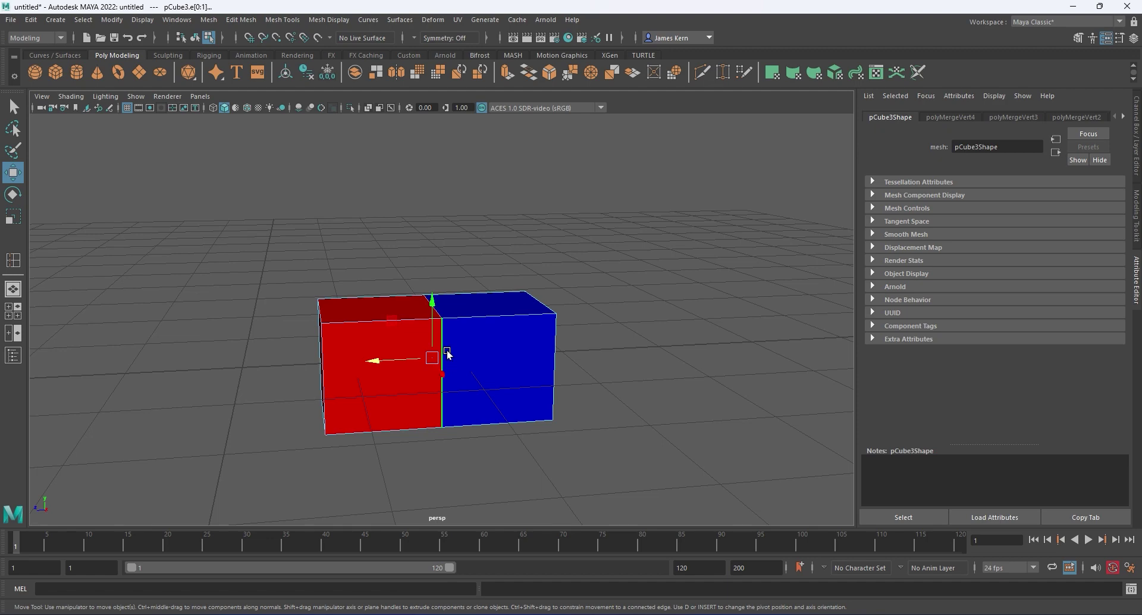
{"action": "key", "text": "Delete"}
{"action": "left_click_drag", "start_coordinate": [488, 395], "coordinate": [520, 388], "text": "alt"}
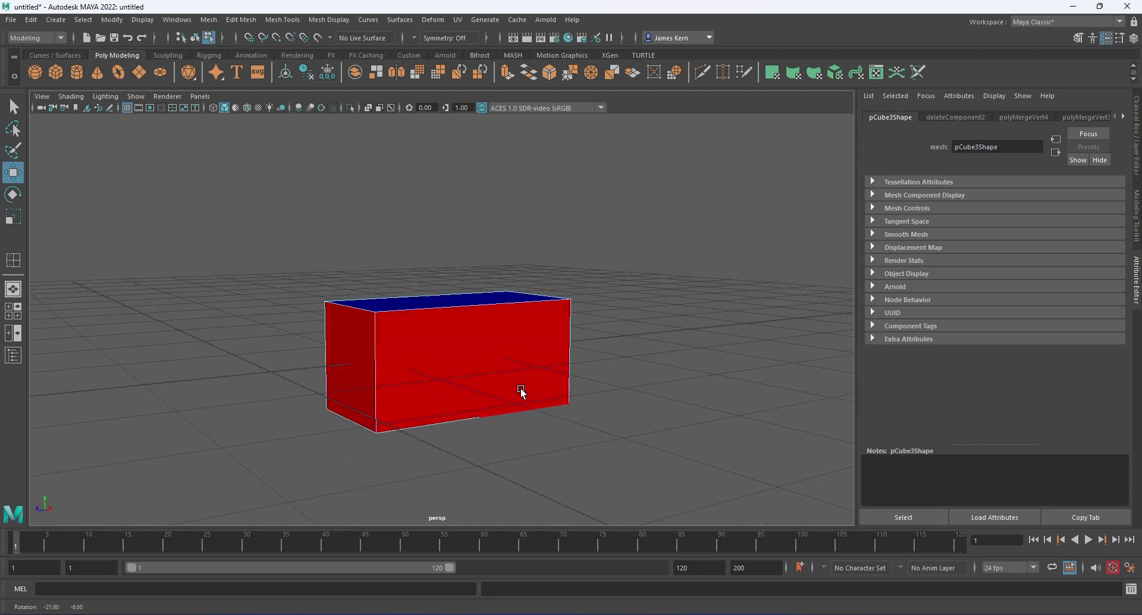
{"action": "right_click_drag", "start_coordinate": [520, 388], "coordinate": [524, 291], "text": "alt"}
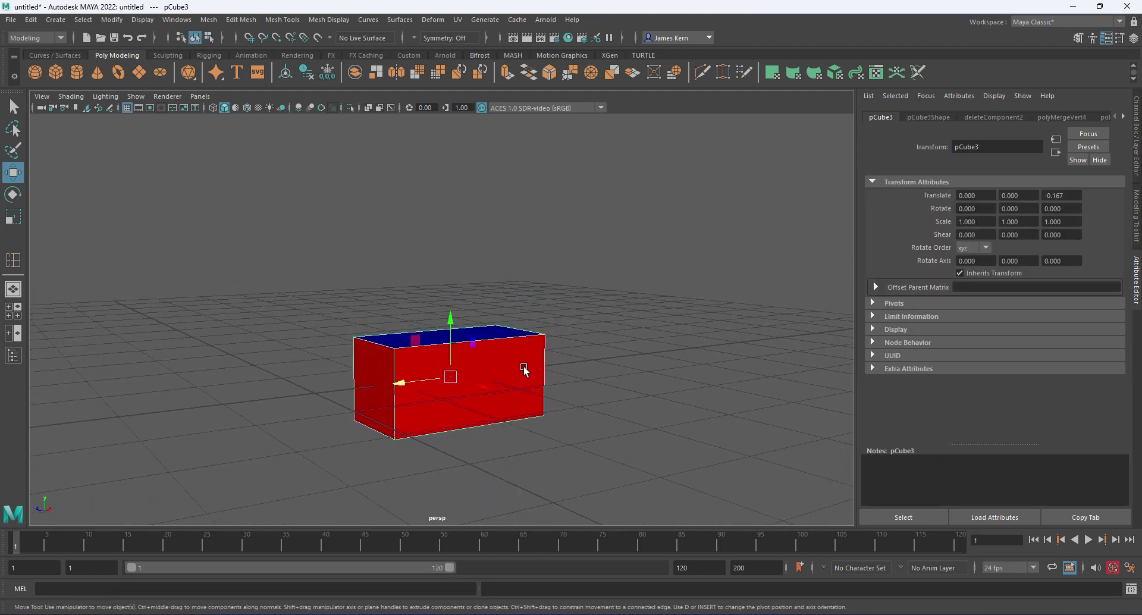
Step: Undo the first deletion of the seam's edge loop on the merged mesh
{"action": "key", "text": "Delete"}
{"action": "key", "text": "ctrl+z"}
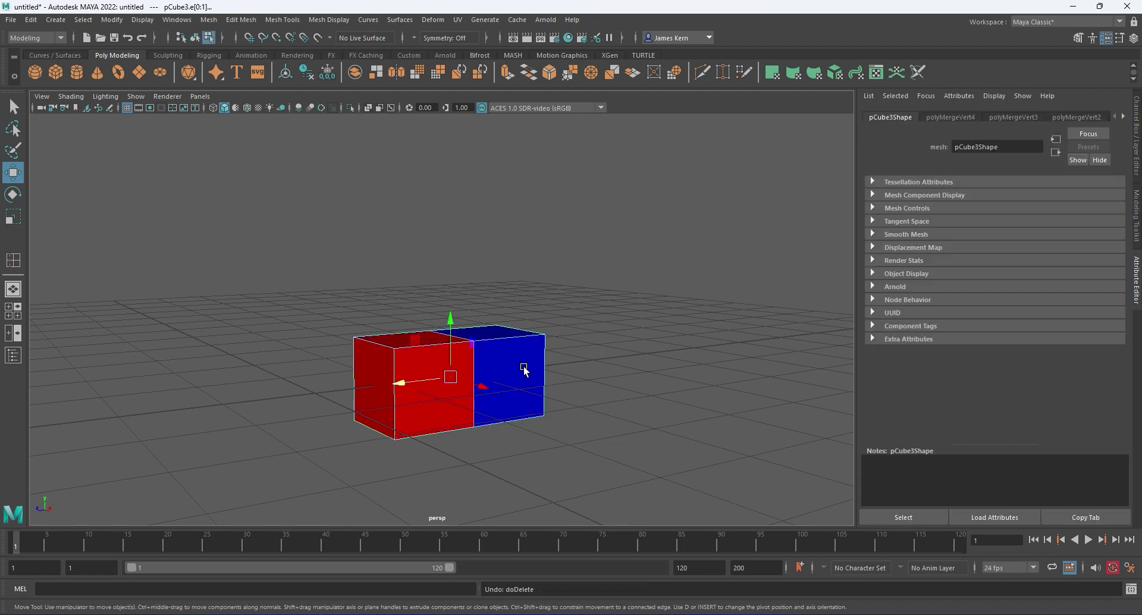
{"action": "right_click_drag", "start_coordinate": [524, 367], "coordinate": [676, 380], "text": "alt"}
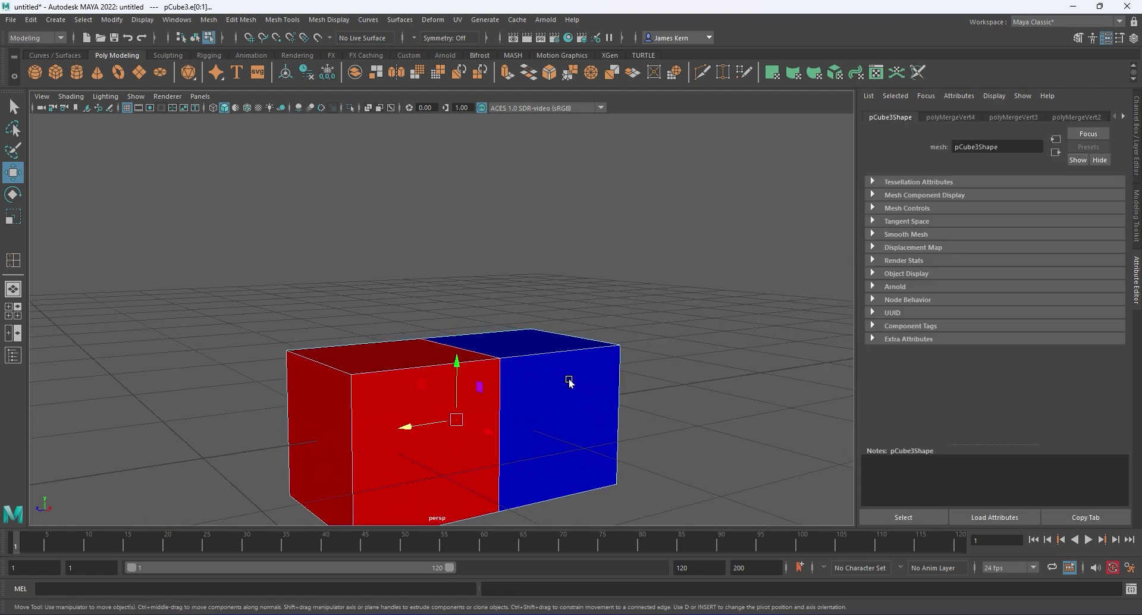
{"action": "left_click_drag", "start_coordinate": [569, 379], "coordinate": [545, 409], "text": "alt"}
{"action": "middle_click_drag", "start_coordinate": [545, 409], "coordinate": [532, 343], "text": "alt"}
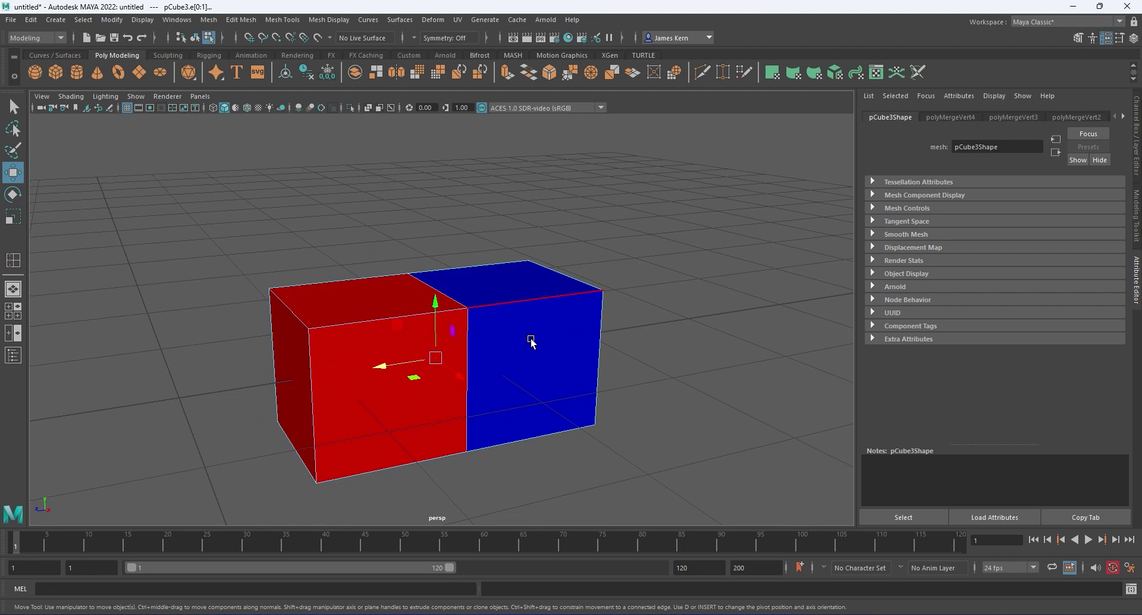
Step: Check the seam's edge loop in wireframe display, return to shaded display, and delete the loop again
{"action": "left_click", "coordinate": [468, 336]}
{"action": "double_click", "coordinate": [466, 320]}
{"action": "key", "text": "4"}
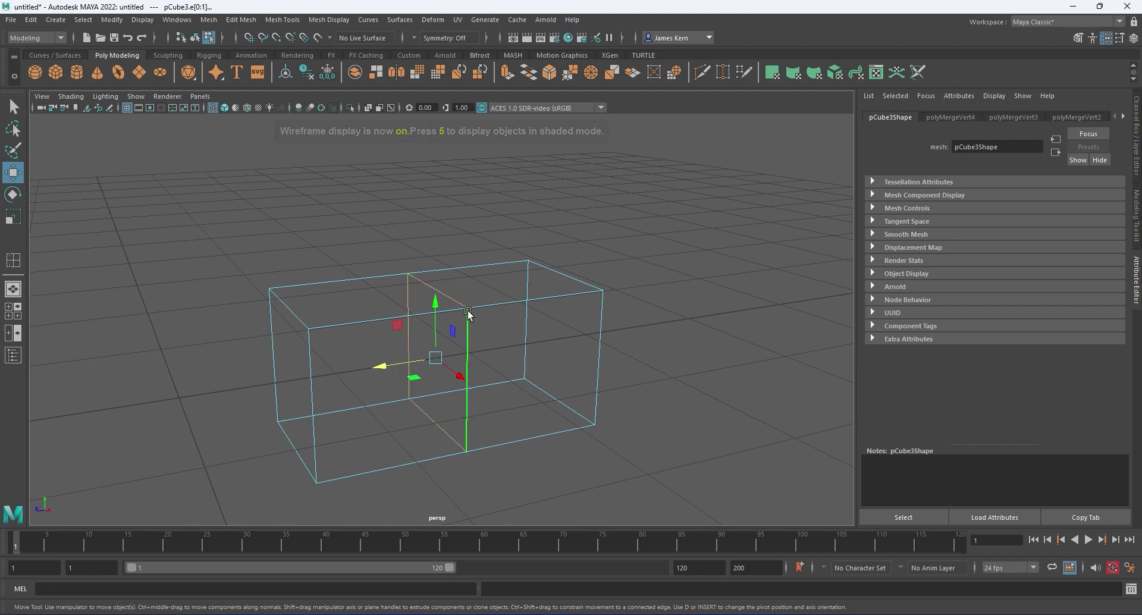
{"action": "left_click", "coordinate": [435, 425]}
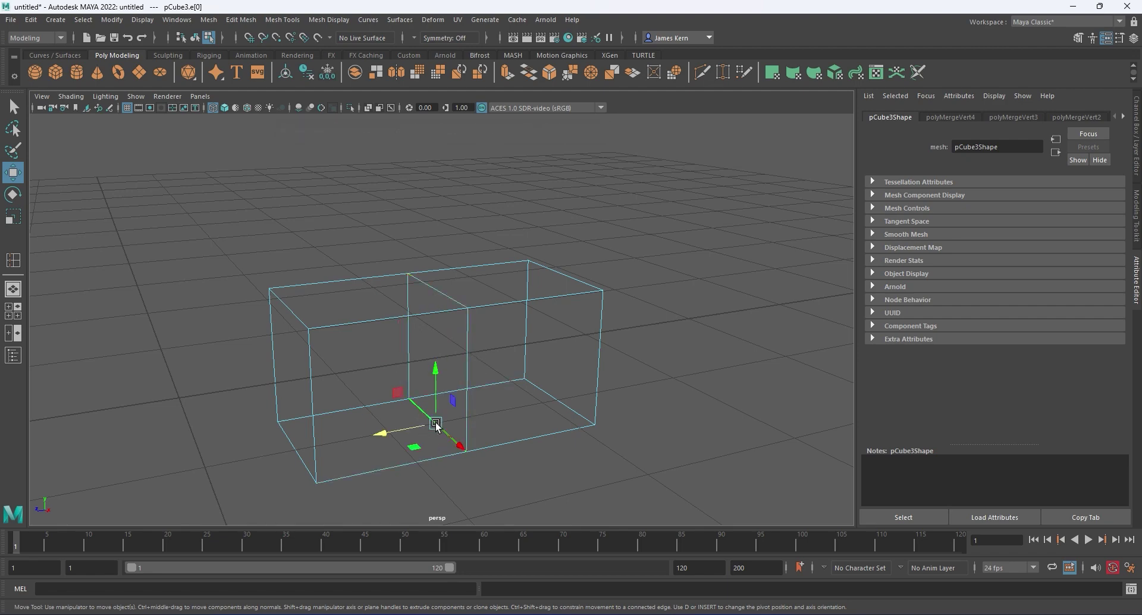
{"action": "left_click", "coordinate": [470, 381], "text": "shift"}
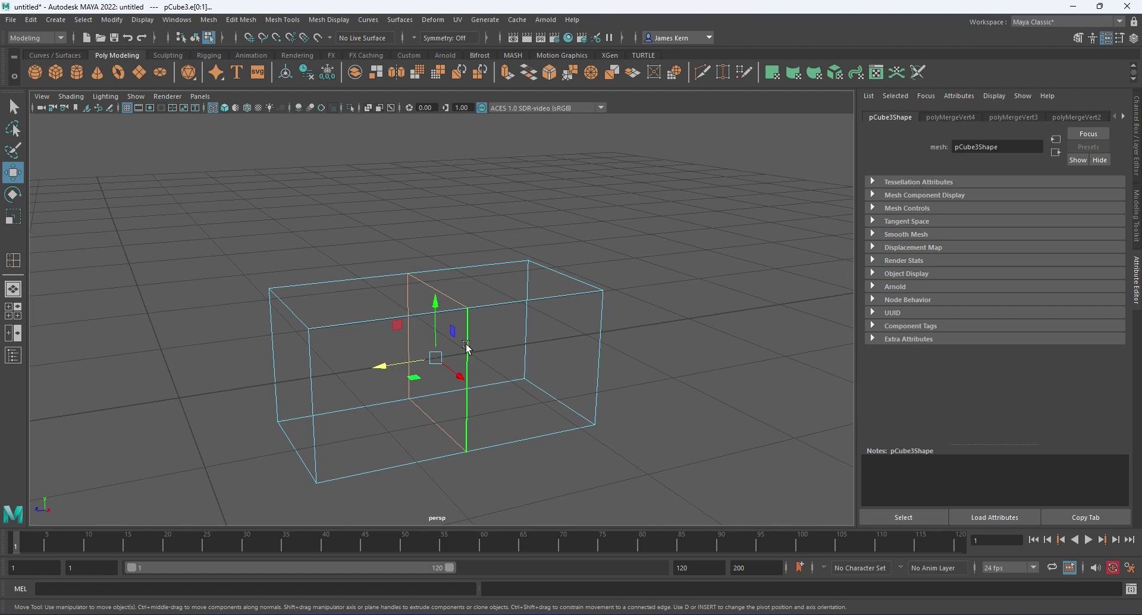
{"action": "key", "text": "5"}
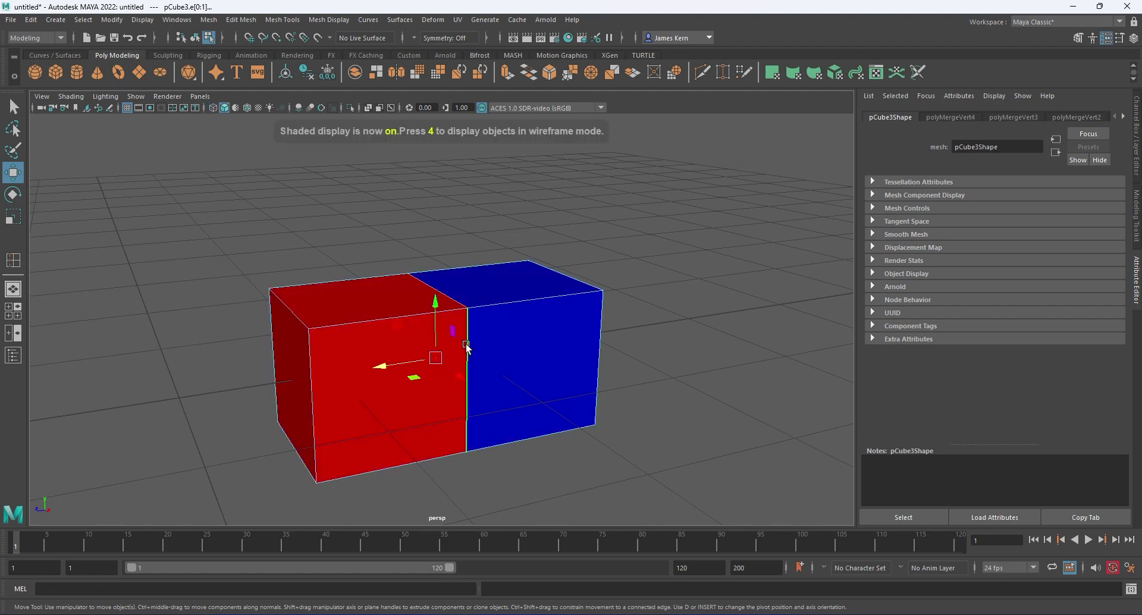
{"action": "key", "text": "Delete"}
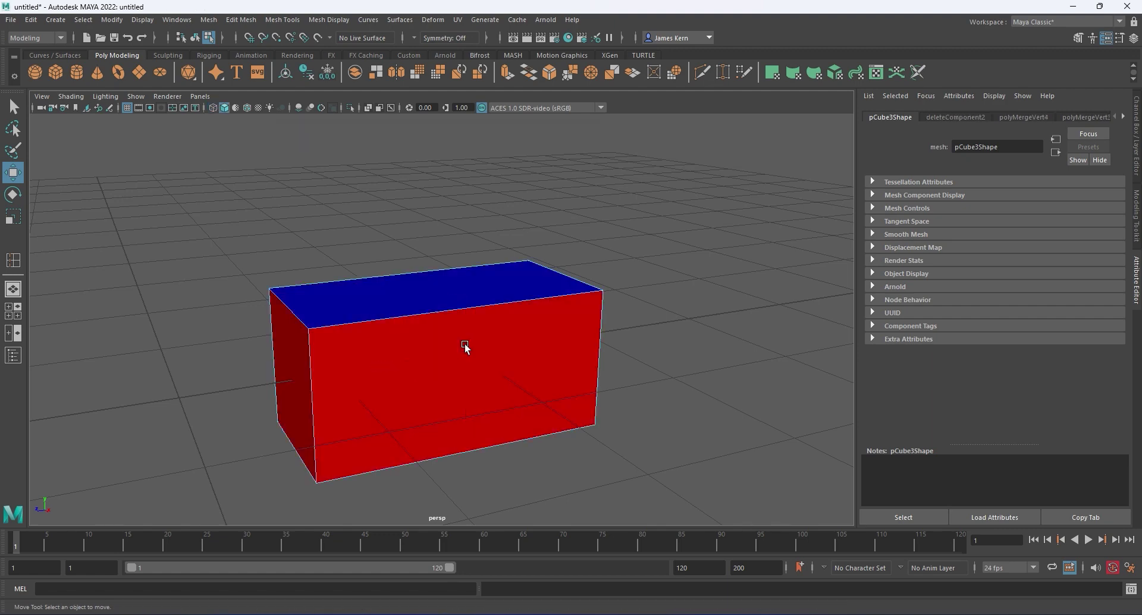
Step: In vertex mode, select the vertices at the top front and bottom front ends of the former seam
{"action": "right_click_drag", "start_coordinate": [461, 314], "coordinate": [417, 300]}
{"action": "left_click", "coordinate": [460, 312]}
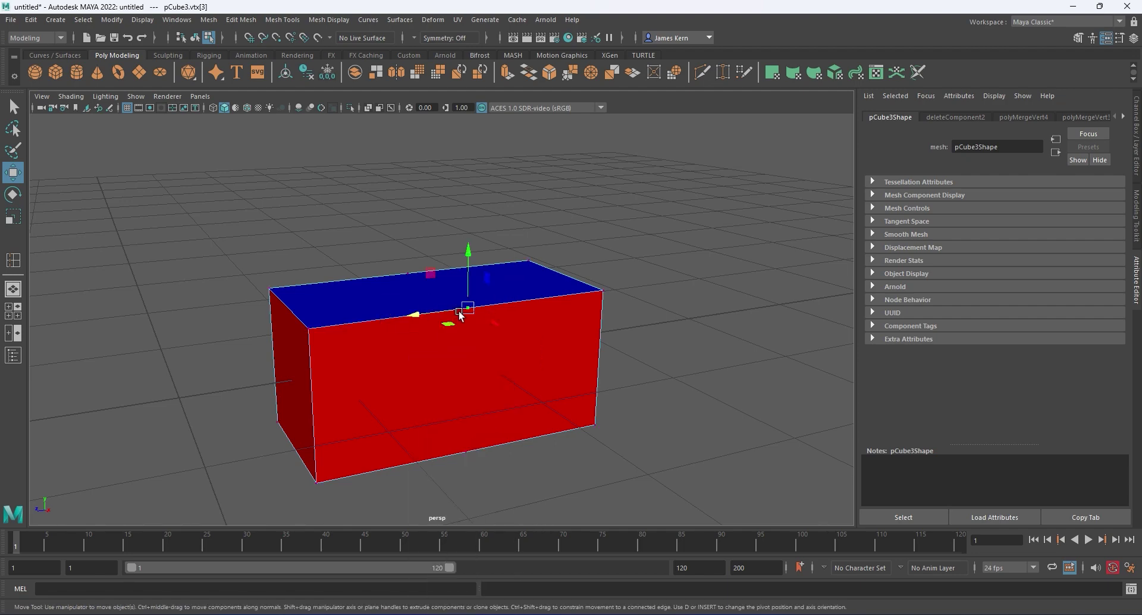
{"action": "left_click", "coordinate": [470, 437]}
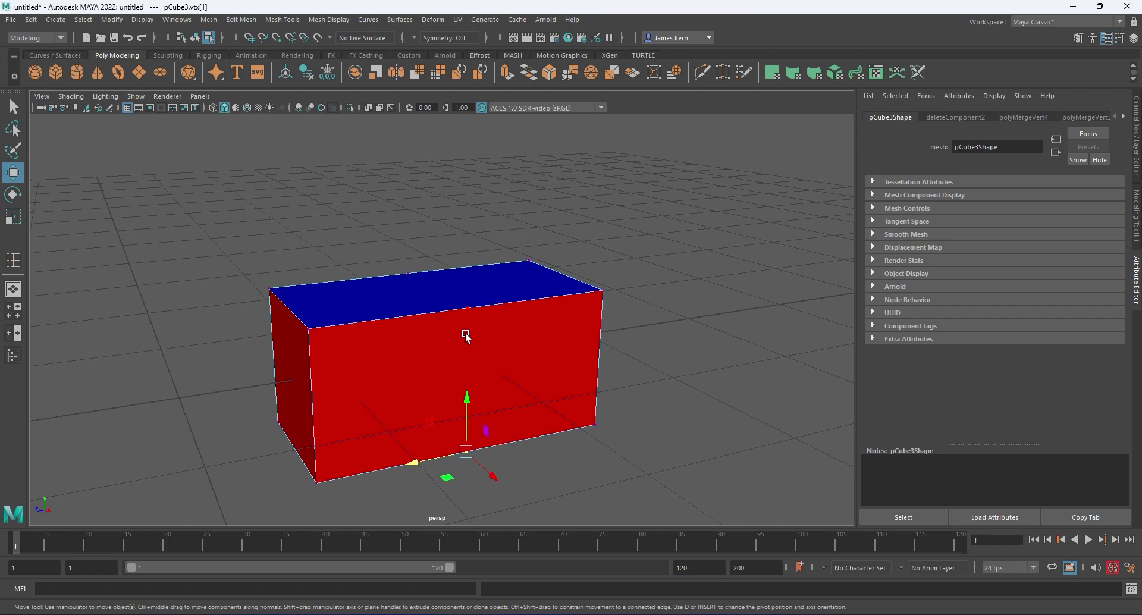
Step: Undo the vertex selections and the second deletion of the seam's edge loop
{"action": "key", "text": "ctrl+z"}
{"action": "key", "text": "ctrl+z"}
{"action": "key", "text": "ctrl+z"}
{"action": "key", "text": "ctrl+z"}
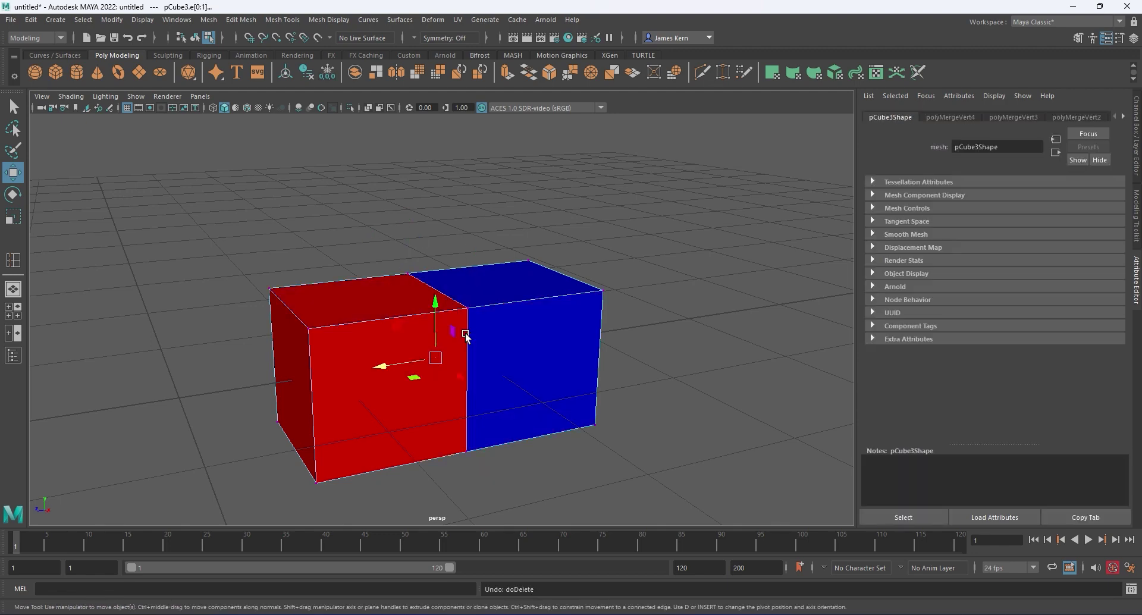
Step: Remove the seam's edge loop together with its vertices using Delete Edge/Vertex, and check the mesh in vertex mode
{"action": "right_click_drag", "start_coordinate": [466, 336], "coordinate": [474, 301]}
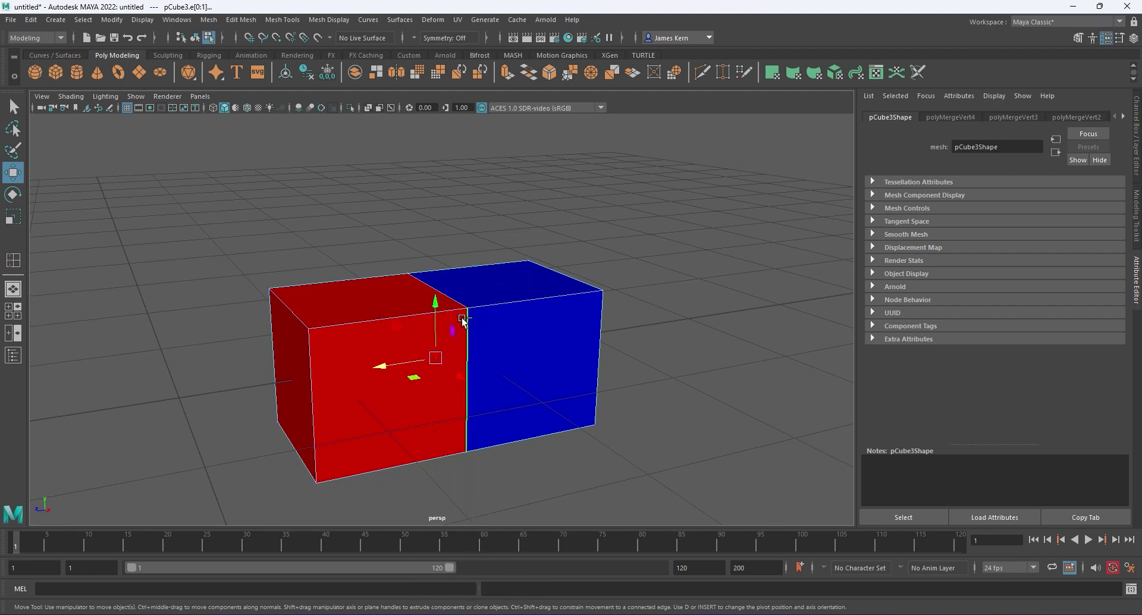
{"action": "key", "text": "Delete"}
{"action": "right_click_drag", "start_coordinate": [463, 321], "coordinate": [434, 295]}
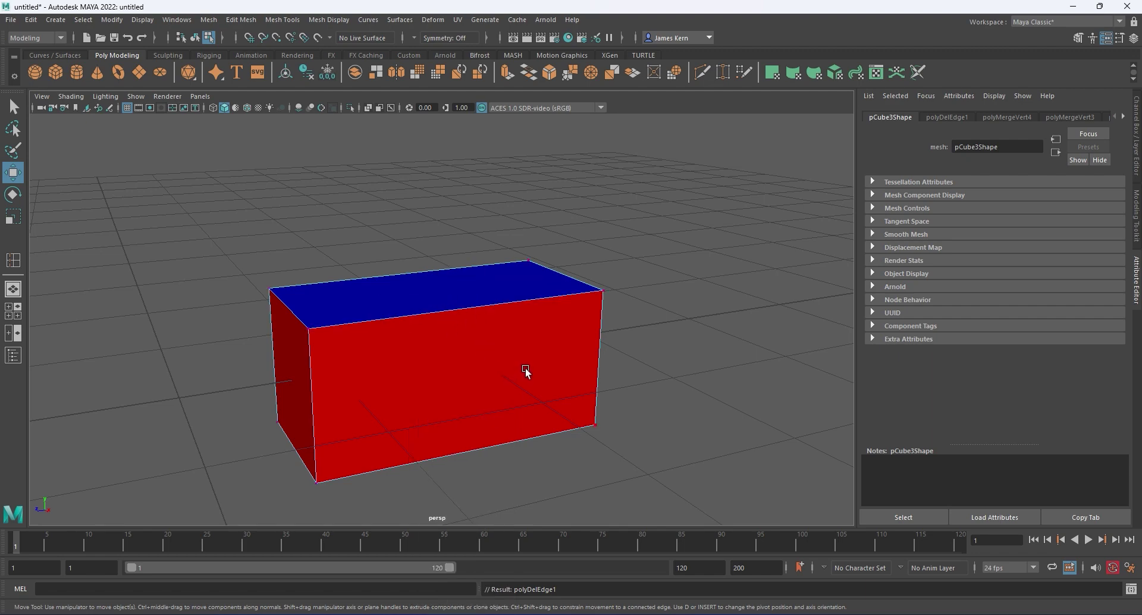
{"action": "mouse_move", "coordinate": [526, 372]}
{"action": "left_mouse_down", "text": "alt"}
{"action": "mouse_move", "coordinate": [531, 326]}
{"action": "mouse_move", "coordinate": [513, 288]}
{"action": "mouse_move", "coordinate": [520, 369]}
{"action": "left_mouse_up", "text": "alt"}
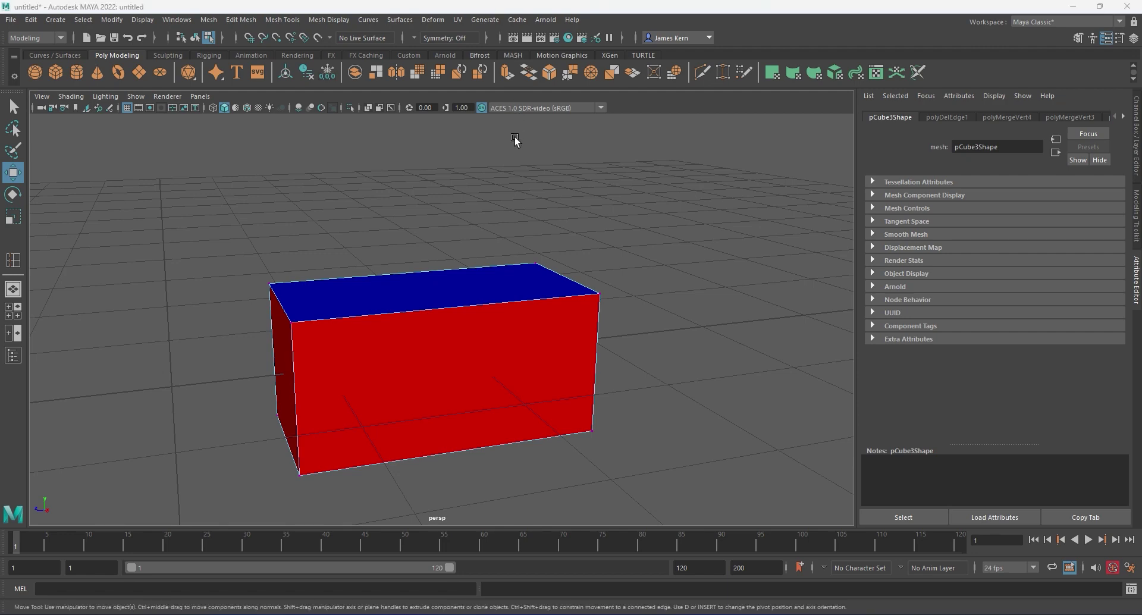
Step: Return the merged mesh to object mode and delete it from the scene
{"action": "right_click_drag", "start_coordinate": [485, 290], "coordinate": [509, 272]}
{"action": "key", "text": "Delete"}
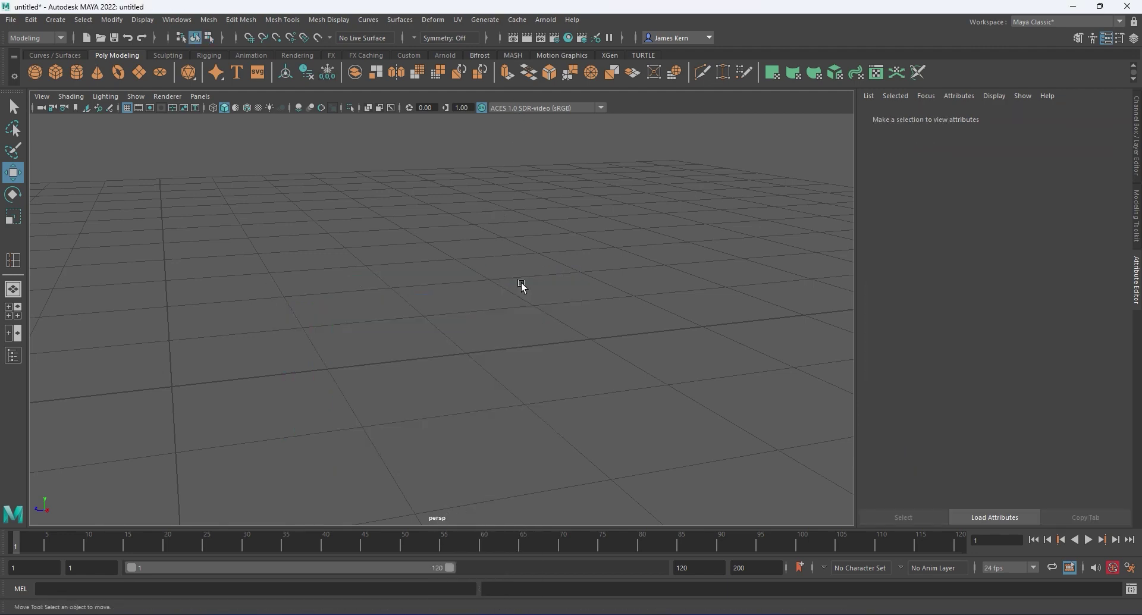
Step: Undo the last deletion and remove the face of the left grey cube that points toward the other cube
{"action": "key", "text": "ctrl+z"}
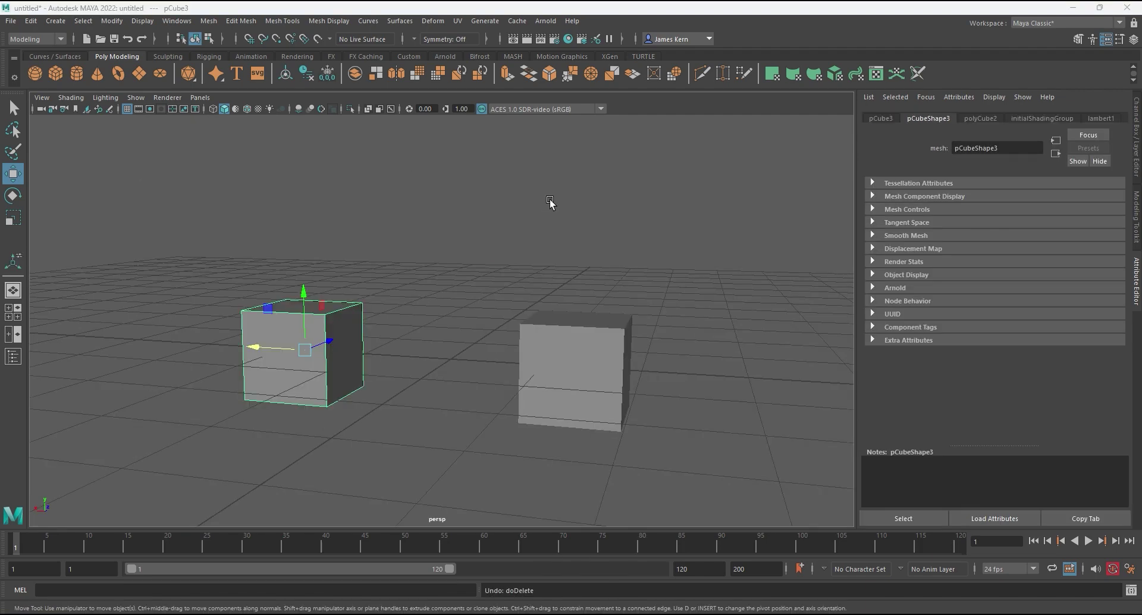
{"action": "left_click_drag", "start_coordinate": [463, 280], "coordinate": [524, 340], "text": "alt"}
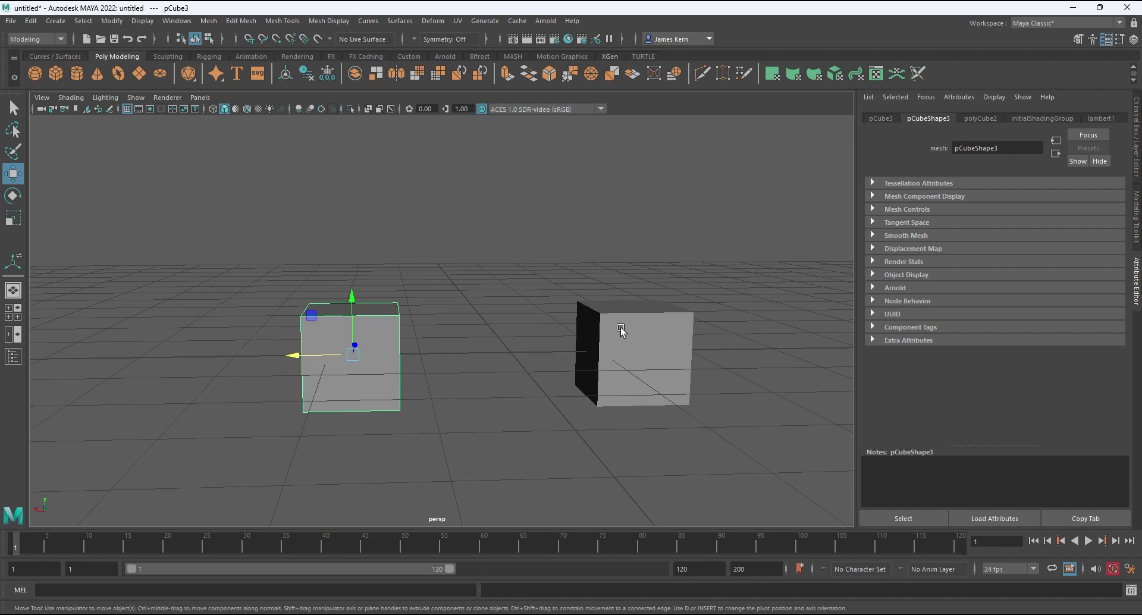
{"action": "left_click_drag", "start_coordinate": [619, 327], "coordinate": [444, 329], "text": "alt"}
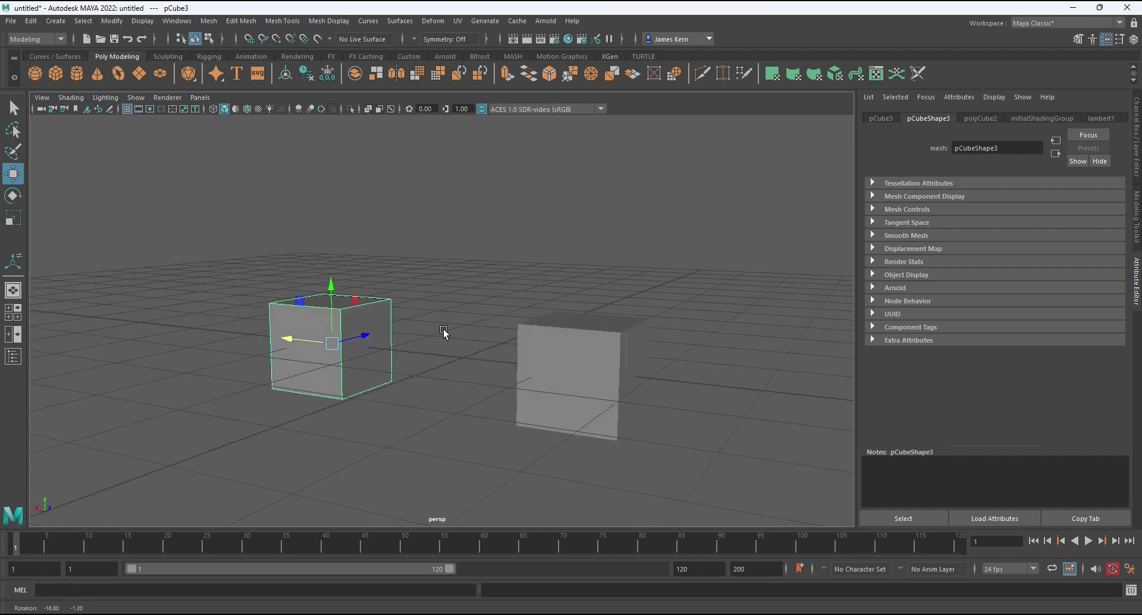
{"action": "right_click", "coordinate": [384, 304]}
{"action": "left_click", "coordinate": [383, 336]}
{"action": "left_click", "coordinate": [385, 331]}
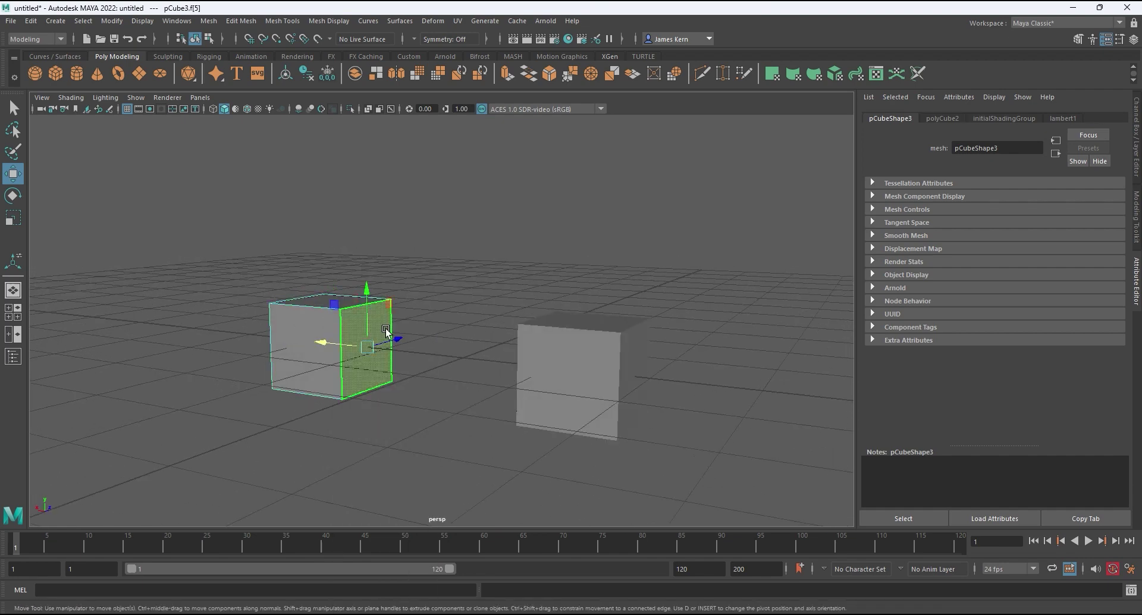
Step: Delete the face of the second grey cube that points toward the opened cube
{"action": "left_click_drag", "start_coordinate": [386, 329], "coordinate": [611, 317], "text": "alt"}
{"action": "left_click", "coordinate": [611, 316]}
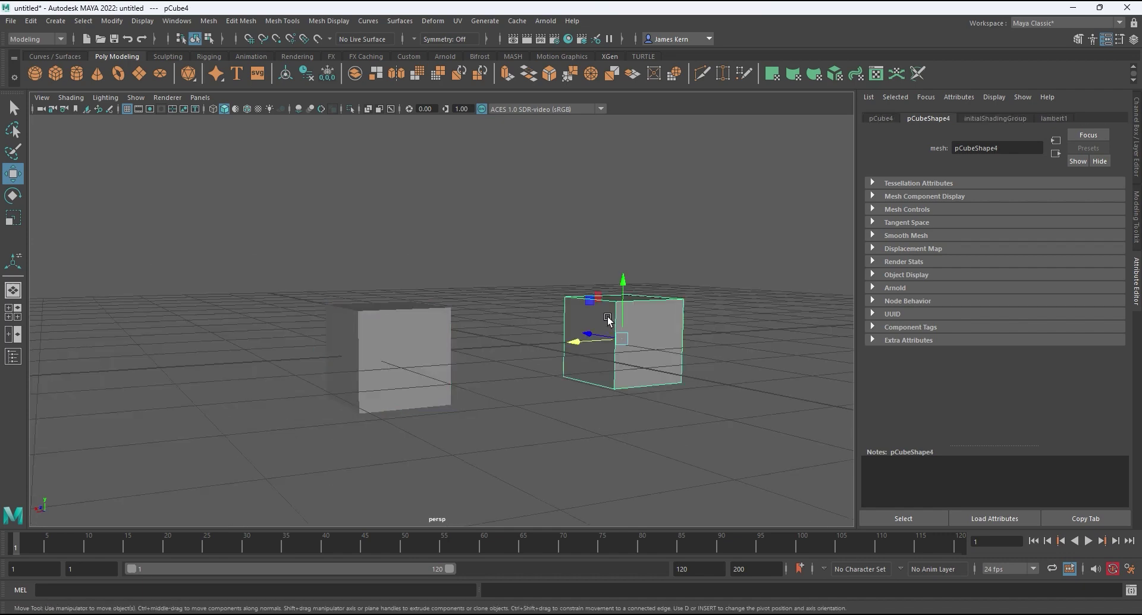
{"action": "right_click", "coordinate": [608, 310]}
{"action": "left_click", "coordinate": [607, 336]}
{"action": "left_click", "coordinate": [602, 332]}
{"action": "key", "text": "Delete"}
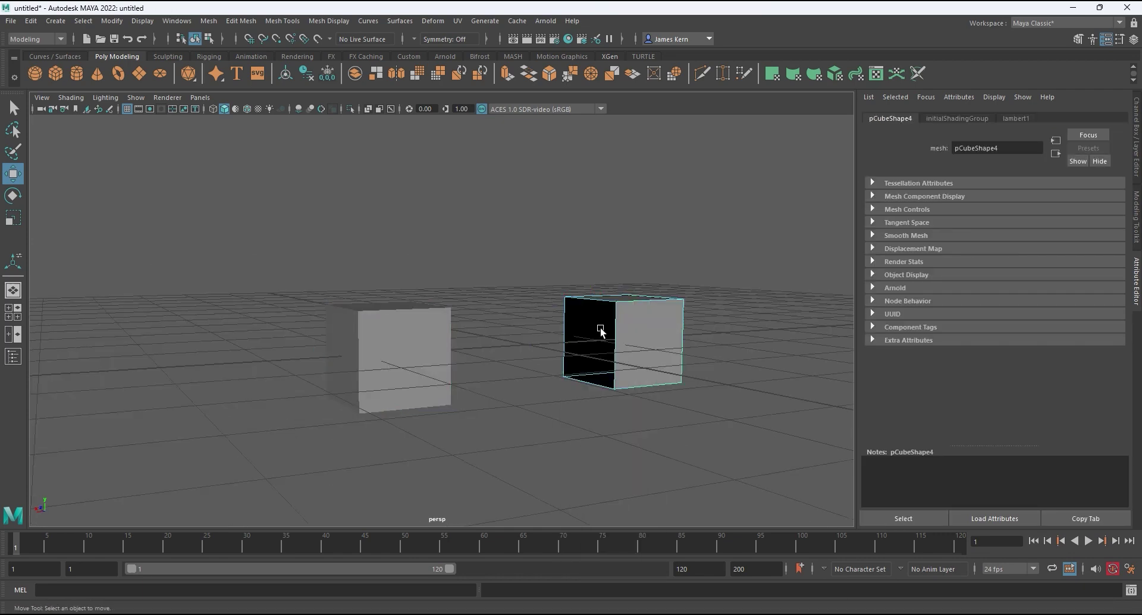
Step: Return both open-sided grey cubes to object mode
{"action": "left_click_drag", "start_coordinate": [601, 332], "coordinate": [377, 325], "text": "alt"}
{"action": "right_click", "coordinate": [369, 304]}
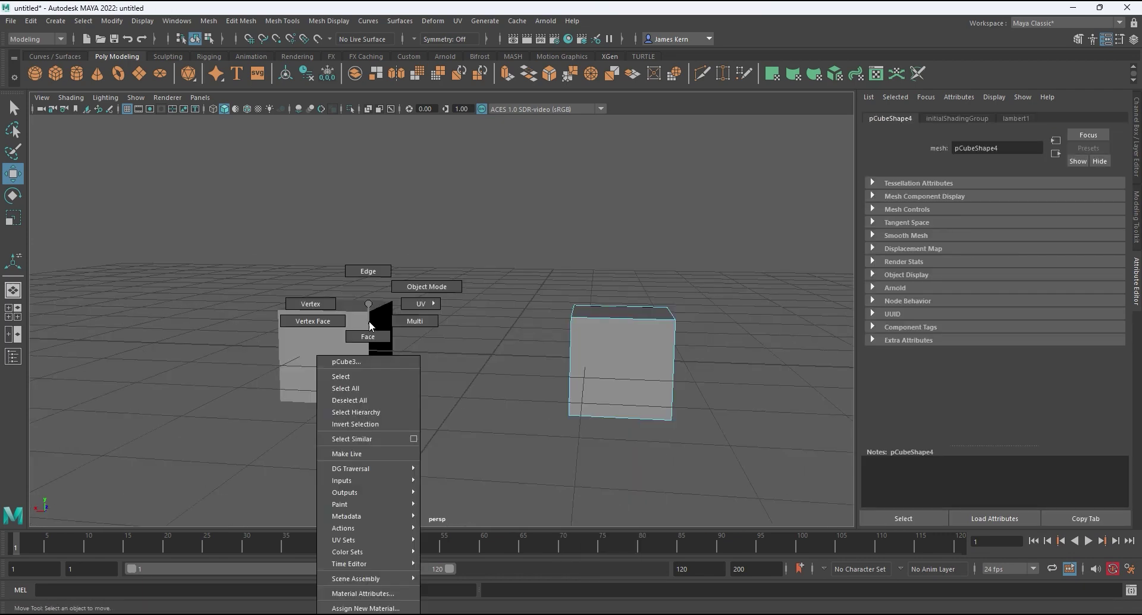
{"action": "left_click", "coordinate": [384, 289]}
{"action": "left_click_drag", "start_coordinate": [570, 346], "coordinate": [629, 347], "text": "alt"}
{"action": "middle_click_drag", "start_coordinate": [629, 347], "coordinate": [543, 338], "text": "alt"}
{"action": "scroll", "coordinate": [516, 351], "scroll_direction": "up", "scroll_amount": 1}
{"action": "scroll", "coordinate": [516, 353], "scroll_direction": "up", "scroll_amount": 2}
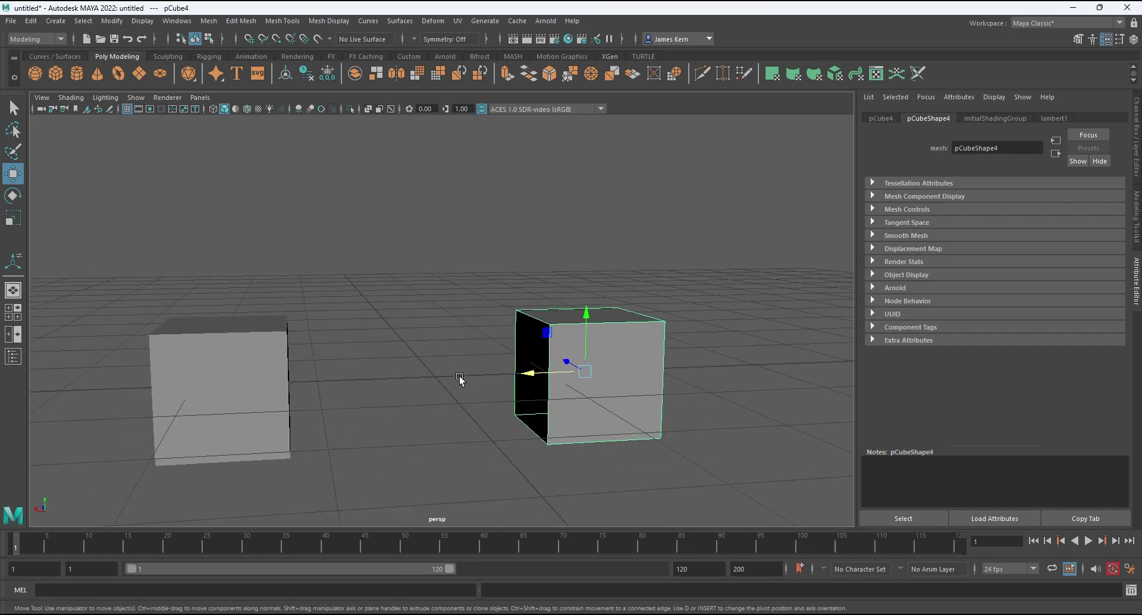
{"action": "left_click_drag", "start_coordinate": [459, 379], "coordinate": [477, 379], "text": "alt"}
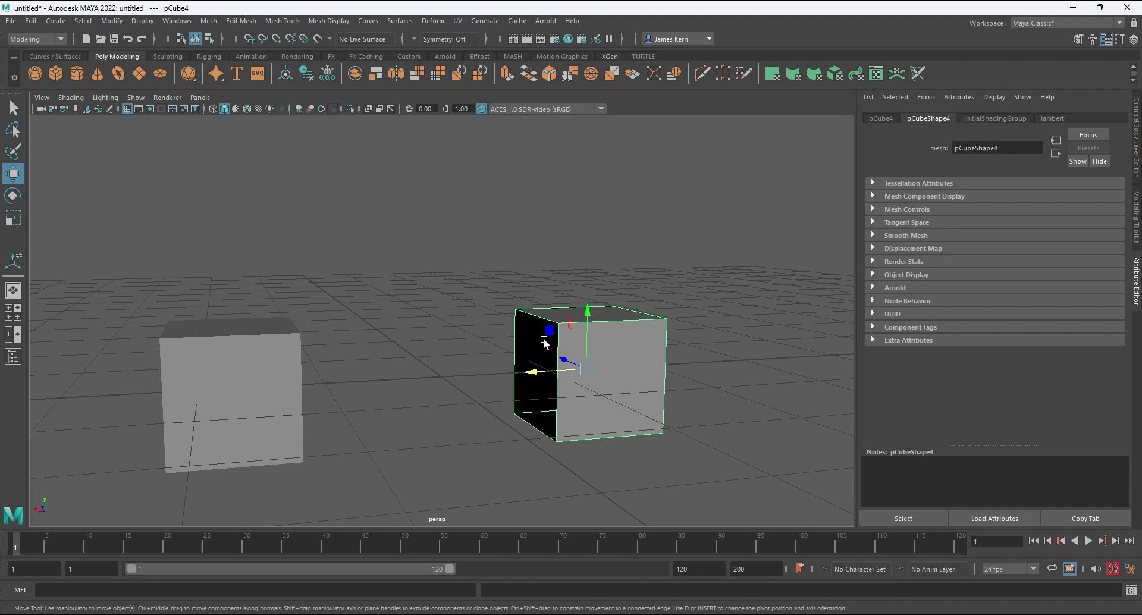
Step: Examine the corner vertices around the open sides of both cubes in vertex mode
{"action": "right_click", "coordinate": [555, 304]}
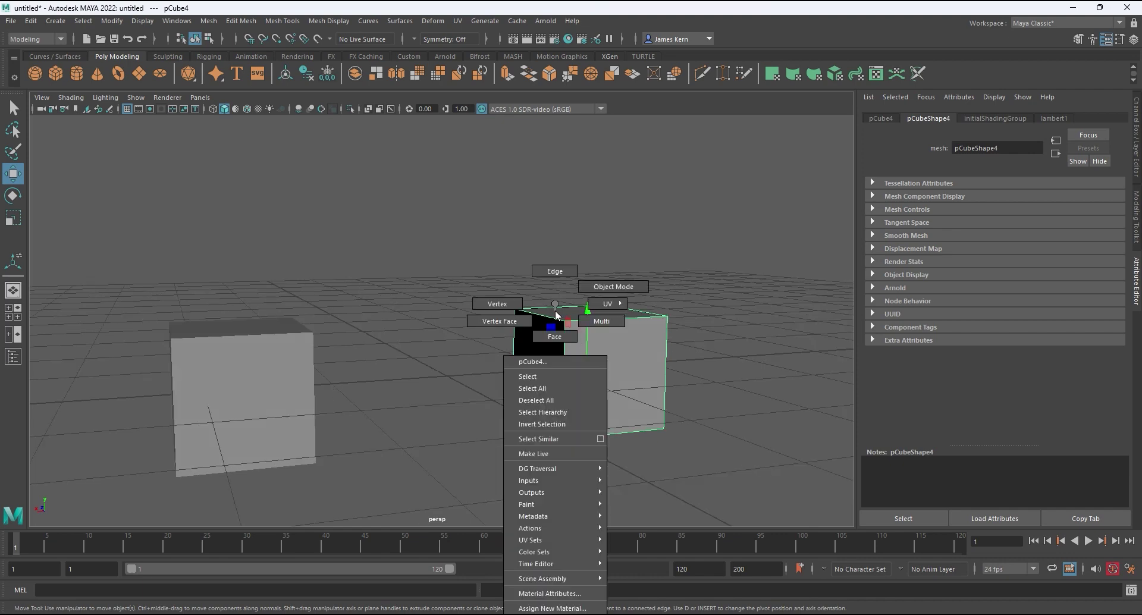
{"action": "left_click", "coordinate": [505, 303]}
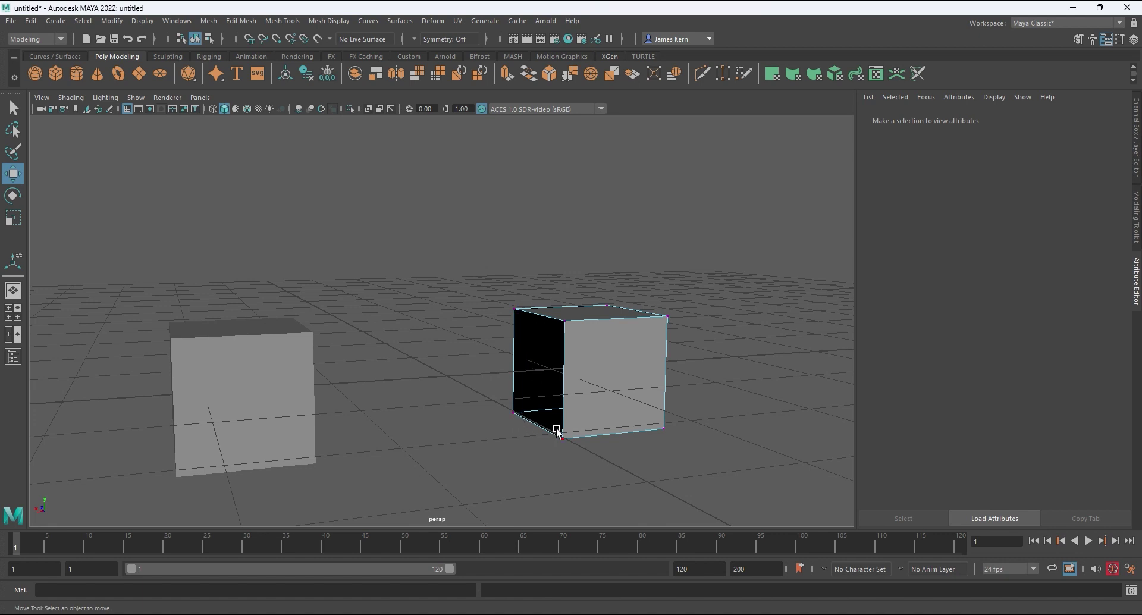
{"action": "left_click_drag", "start_coordinate": [516, 322], "coordinate": [394, 351], "text": "alt"}
{"action": "left_click", "coordinate": [393, 351]}
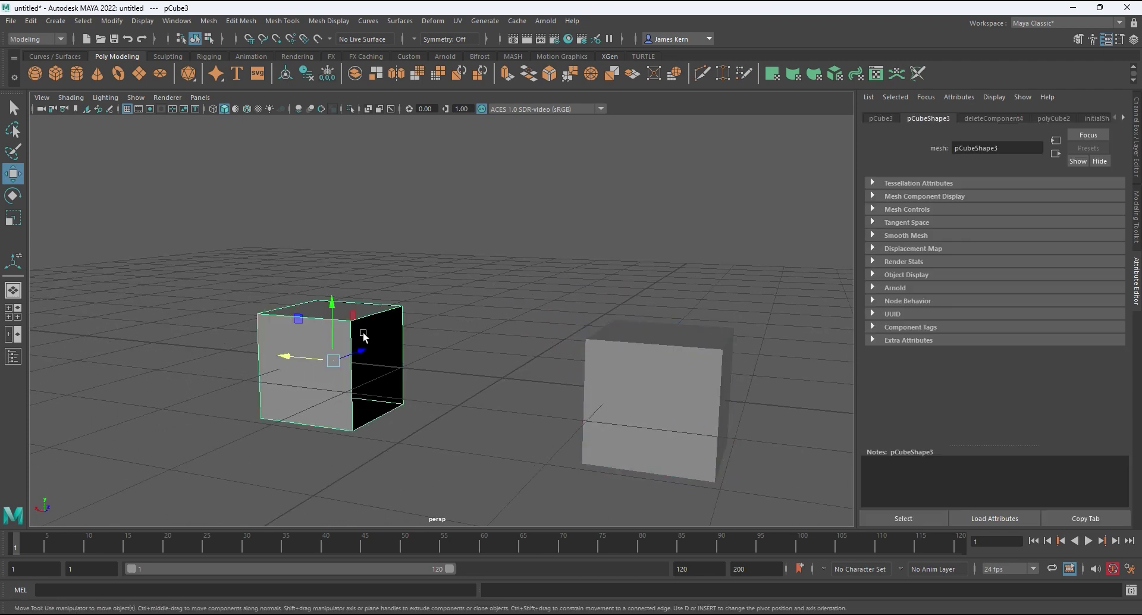
{"action": "right_click_drag", "start_coordinate": [371, 304], "coordinate": [357, 331]}
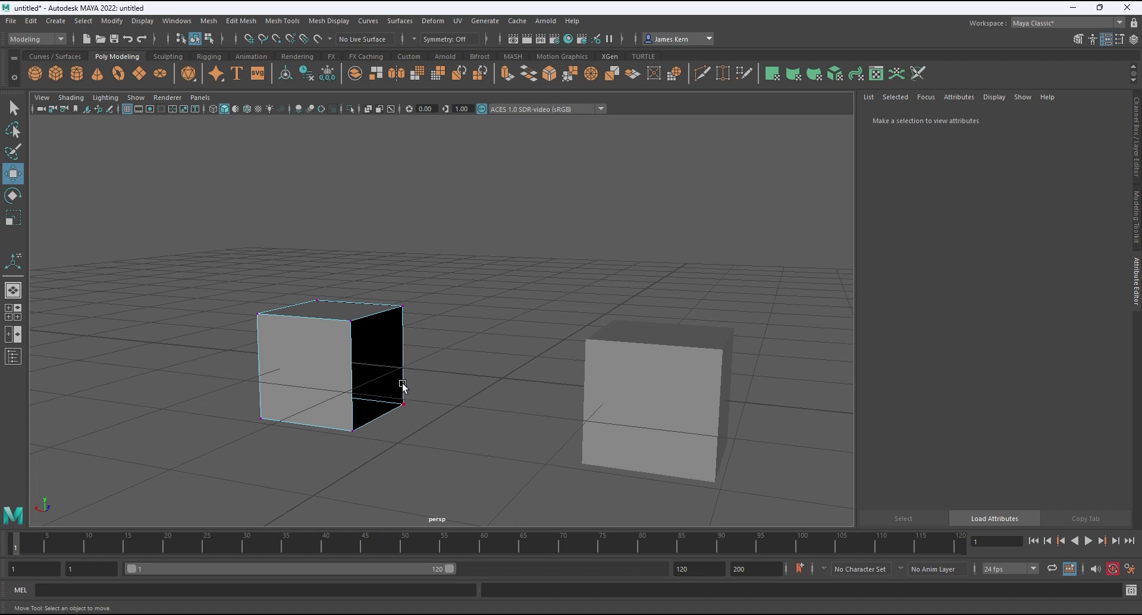
{"action": "left_click_drag", "start_coordinate": [442, 377], "coordinate": [615, 341], "text": "alt"}
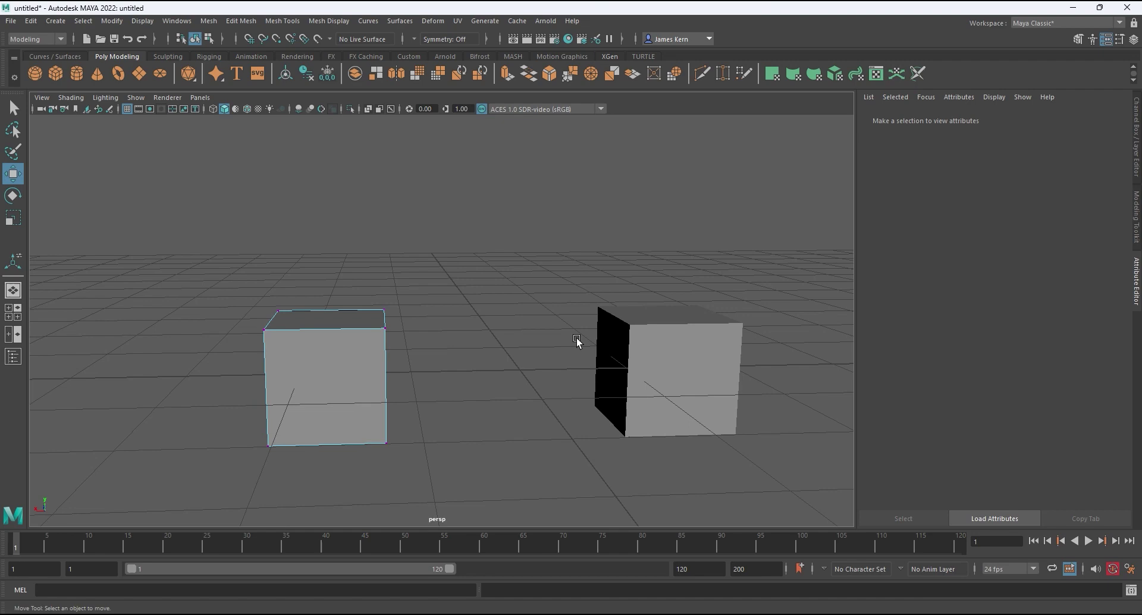
{"action": "left_click_drag", "start_coordinate": [577, 340], "coordinate": [528, 334], "text": "alt"}
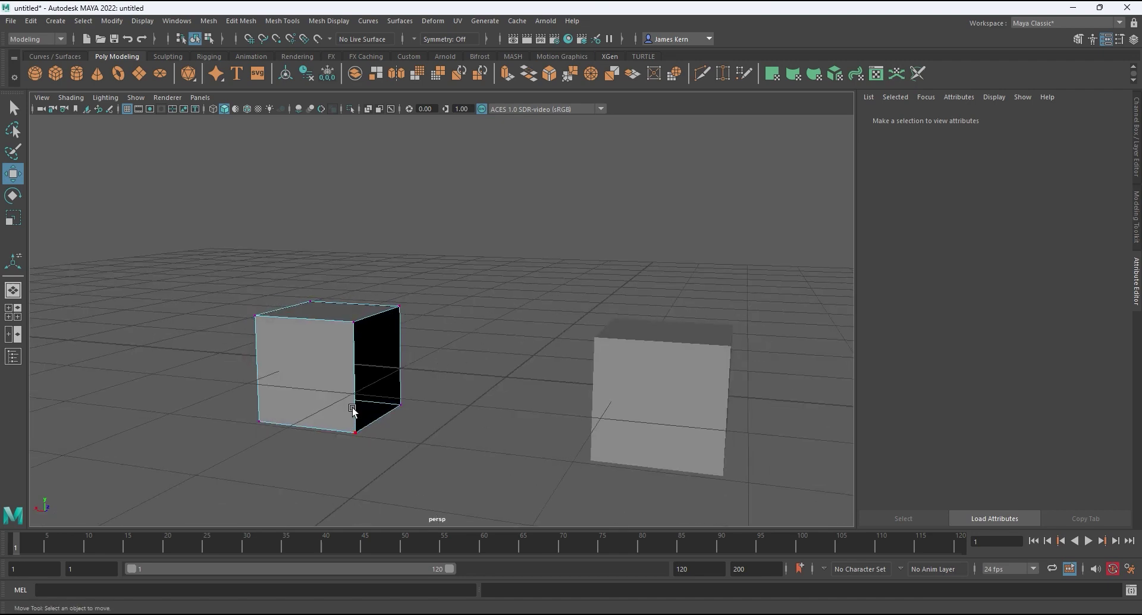
{"action": "left_click_drag", "start_coordinate": [399, 400], "coordinate": [640, 358], "text": "alt"}
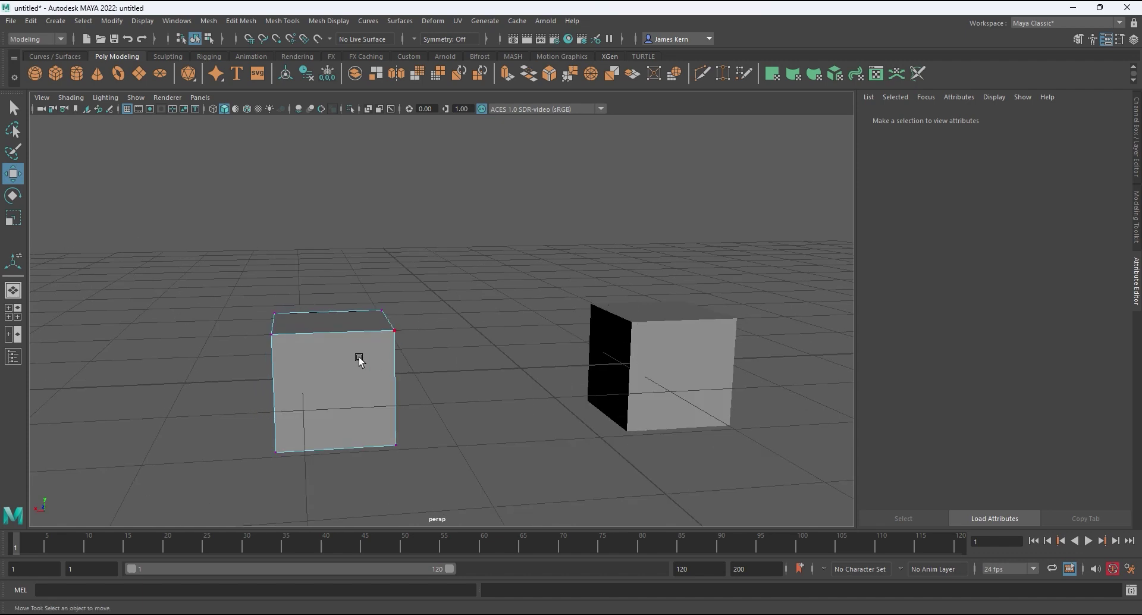
Step: In object mode, move the first cube along the X axis up against the other cube and back, leaving a gap between them
{"action": "right_click_drag", "start_coordinate": [357, 303], "coordinate": [397, 288]}
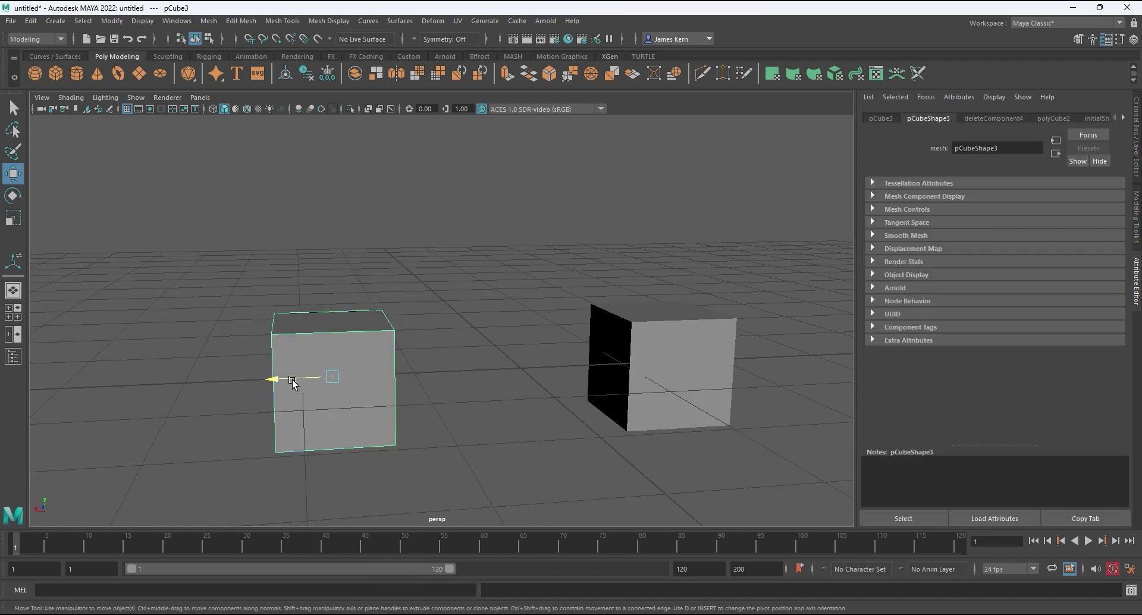
{"action": "left_click_drag", "start_coordinate": [297, 381], "coordinate": [520, 372]}
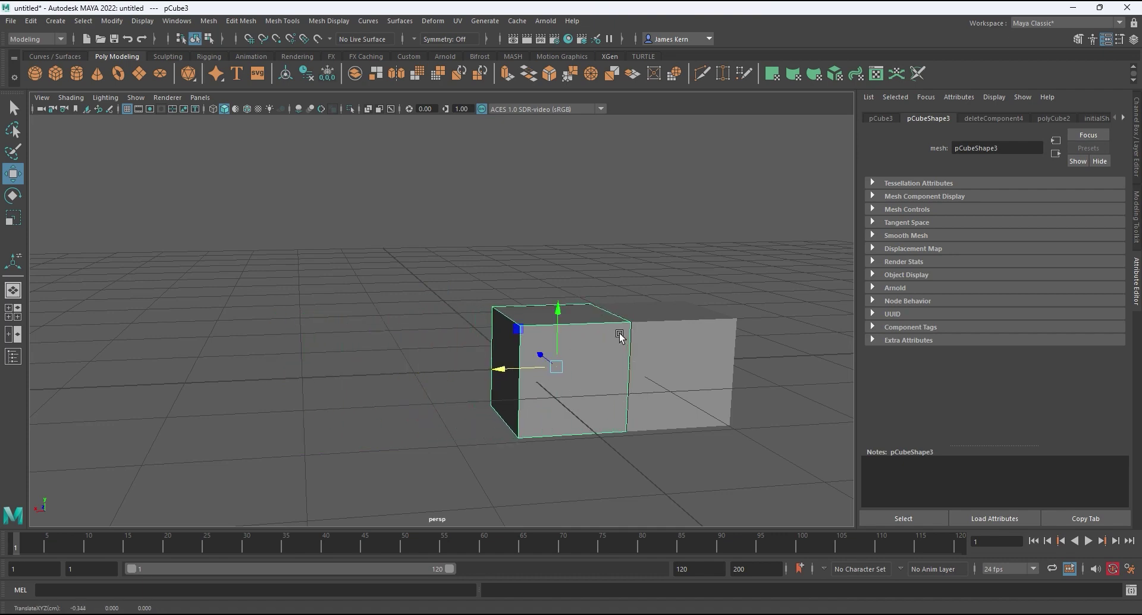
{"action": "left_click_drag", "start_coordinate": [645, 421], "coordinate": [602, 424], "text": "alt"}
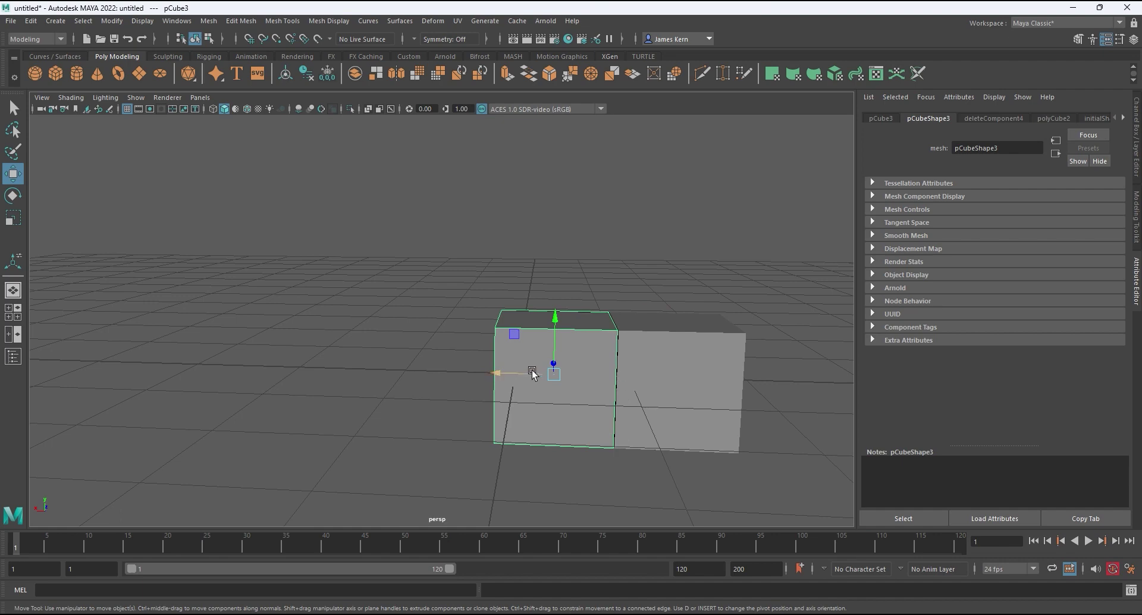
{"action": "mouse_move", "coordinate": [520, 375]}
{"action": "left_mouse_down"}
{"action": "mouse_move", "coordinate": [431, 380]}
{"action": "mouse_move", "coordinate": [510, 377]}
{"action": "left_mouse_up"}
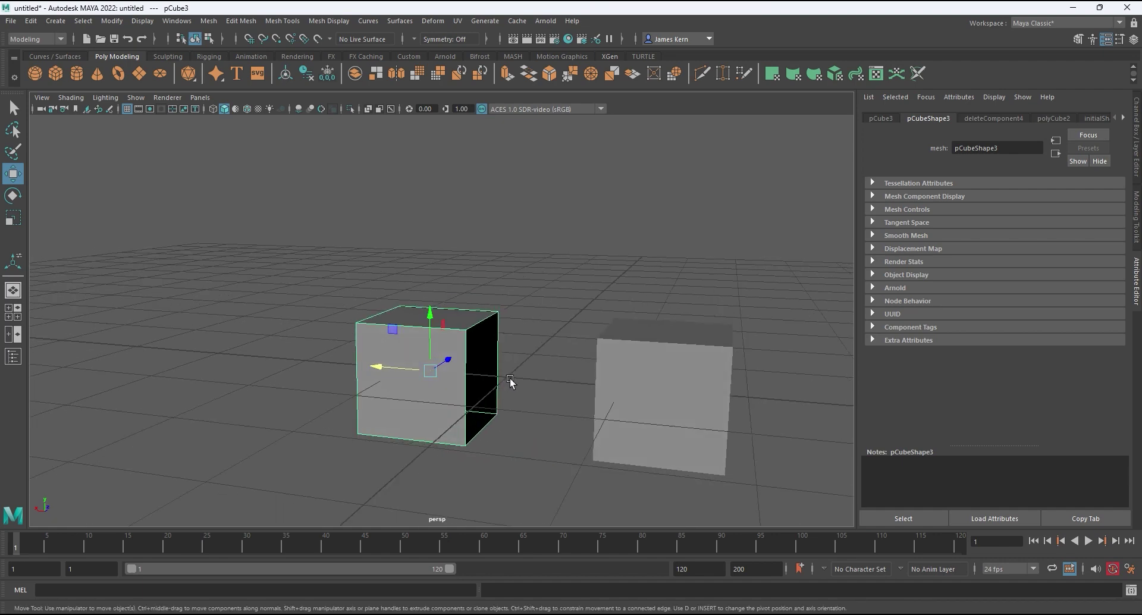